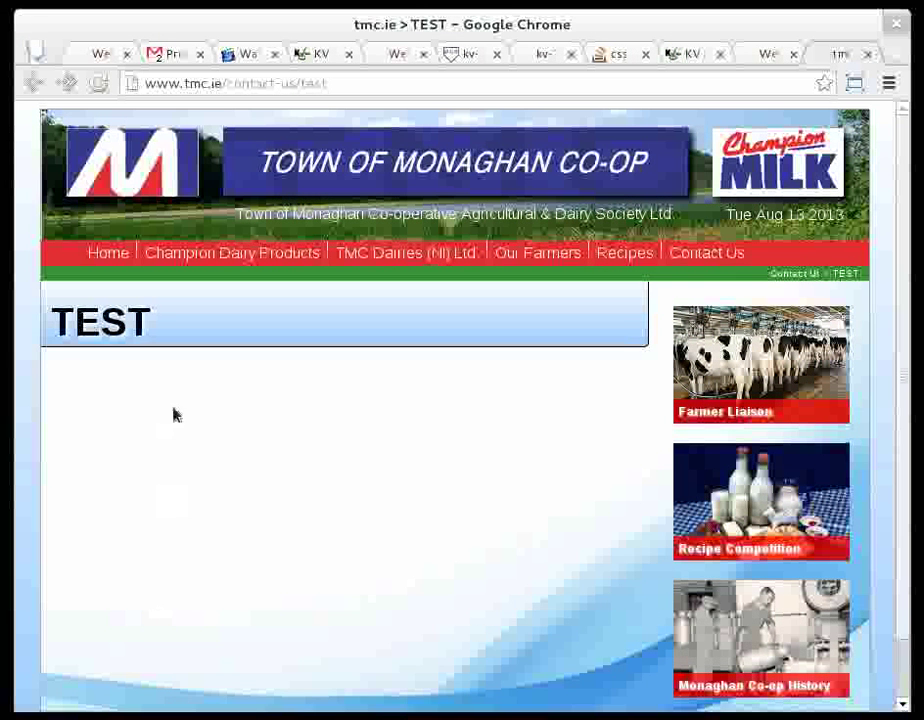
Load lipsum.com/feed/html in a new tab and select its first three Lorem Ipsum paragraphs
{"action": "left_click", "coordinate": [893, 58]}
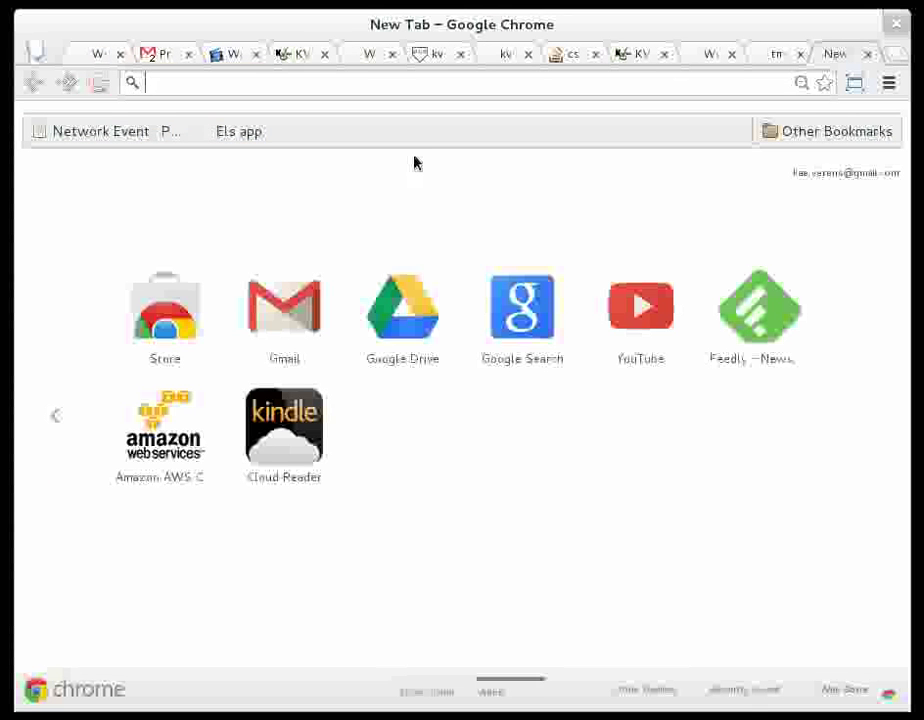
{"action": "type", "text": "lorem"}
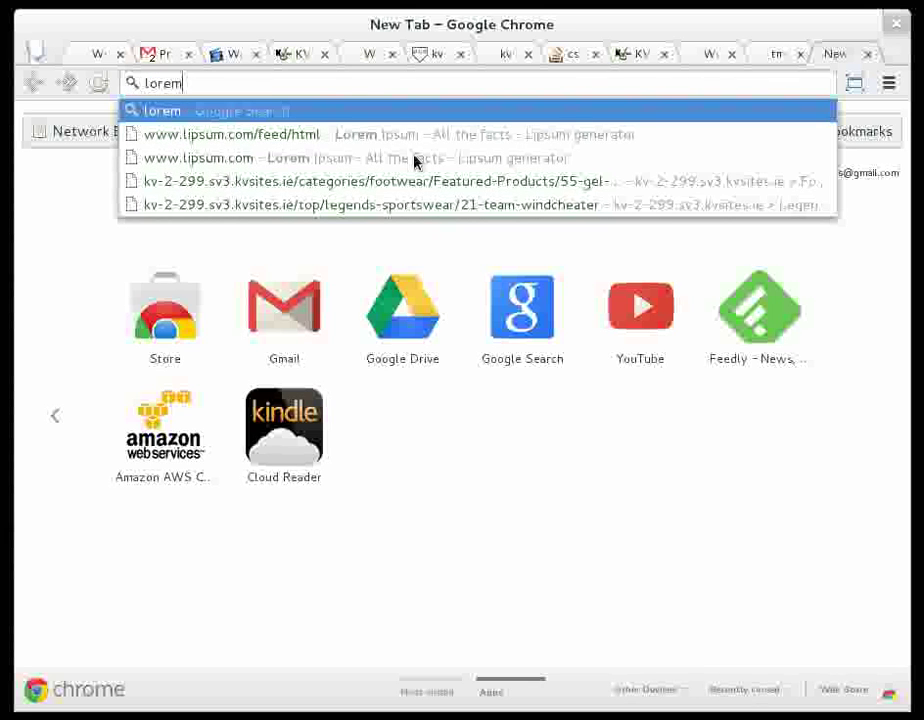
{"action": "key", "text": "Down"}
{"action": "key", "text": "Return"}
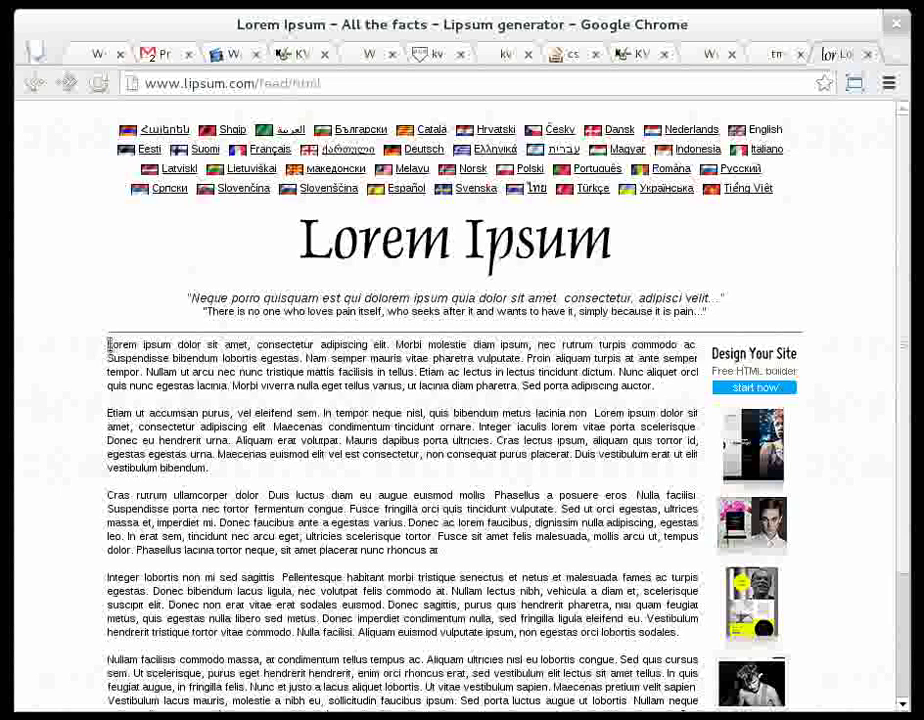
{"action": "left_click_drag", "start_coordinate": [109, 345], "coordinate": [466, 554]}
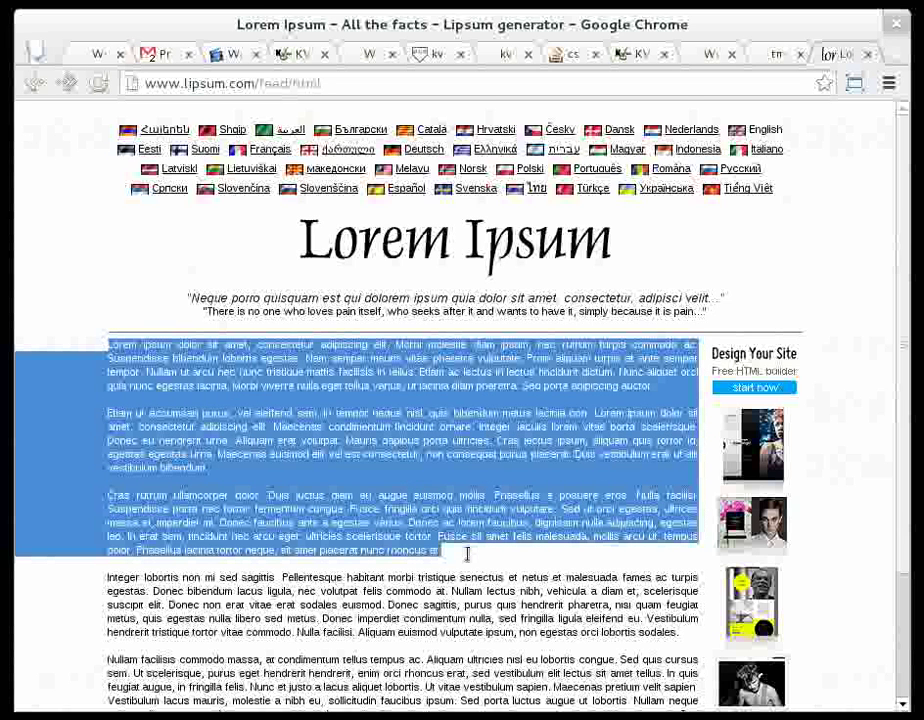
Paste the copied Lorem Ipsum paragraphs on a new line below the TEST heading
{"action": "left_click", "coordinate": [700, 58]}
{"action": "left_click", "coordinate": [346, 472]}
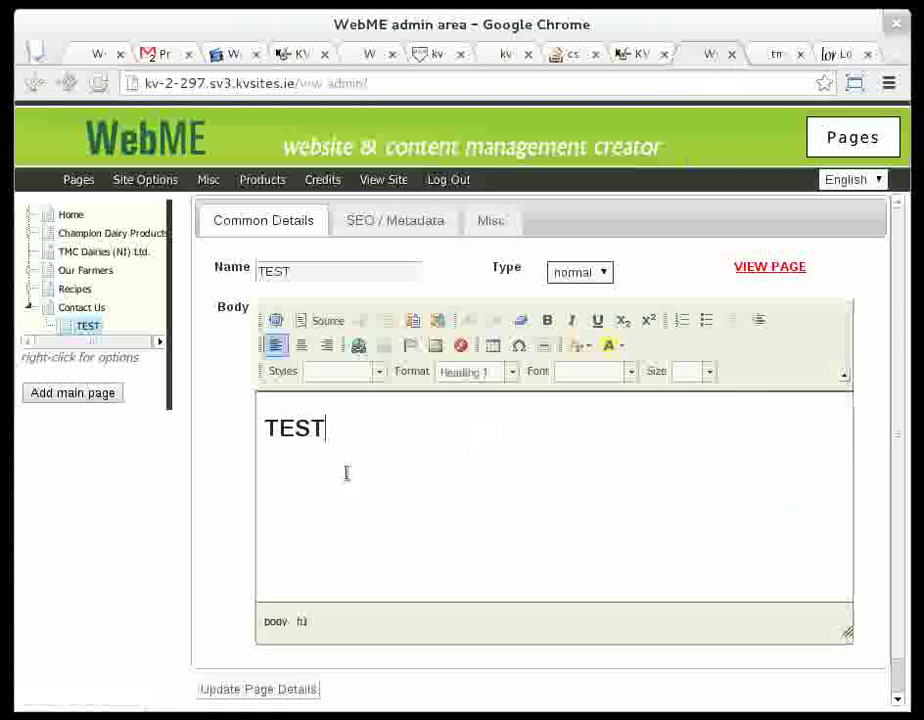
{"action": "key", "text": "Return"}
{"action": "key", "text": "ctrl+v"}
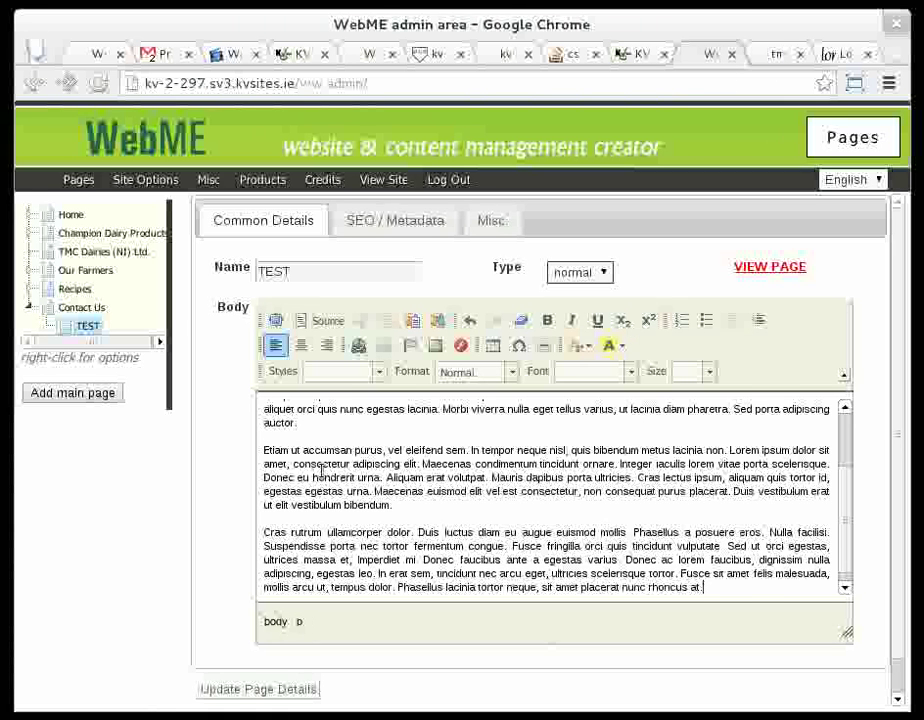
Strip the pasted text's formatting and save the TEST page
{"action": "left_click_drag", "start_coordinate": [749, 586], "coordinate": [261, 462]}
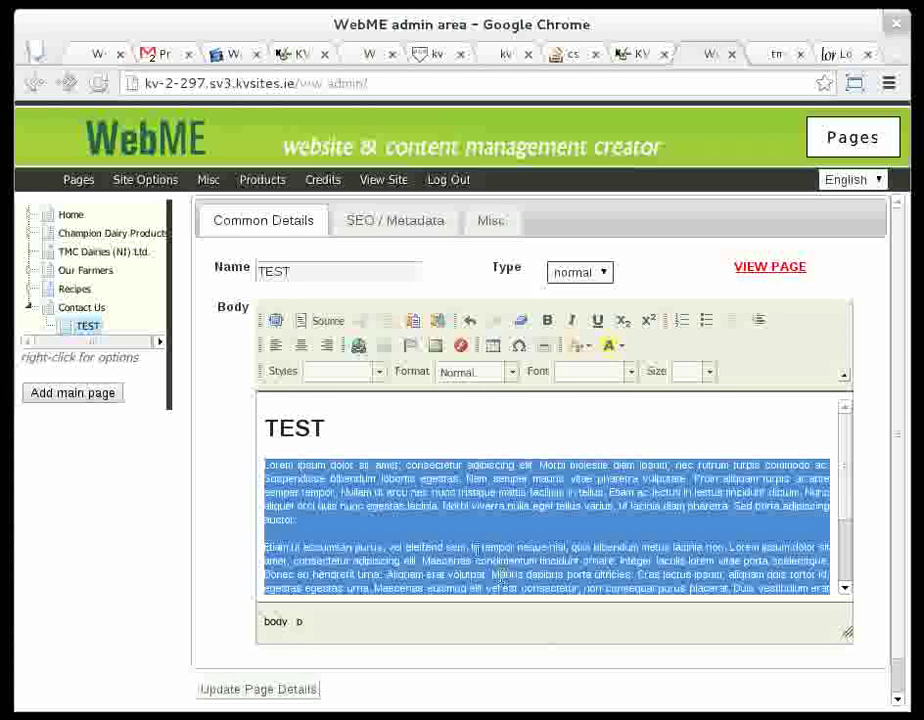
{"action": "left_click", "coordinate": [520, 328]}
{"action": "left_click", "coordinate": [285, 690]}
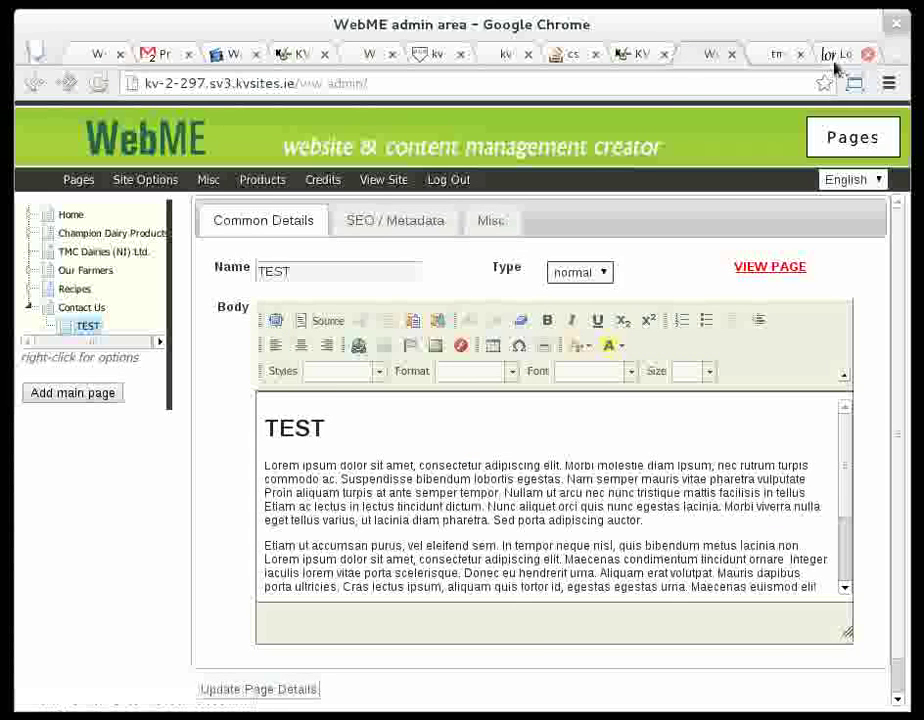
Close the Lorem Ipsum tab and reload the live tmc.ie TEST page to view the new paragraphs
{"action": "left_click", "coordinate": [867, 54]}
{"action": "left_click", "coordinate": [826, 55]}
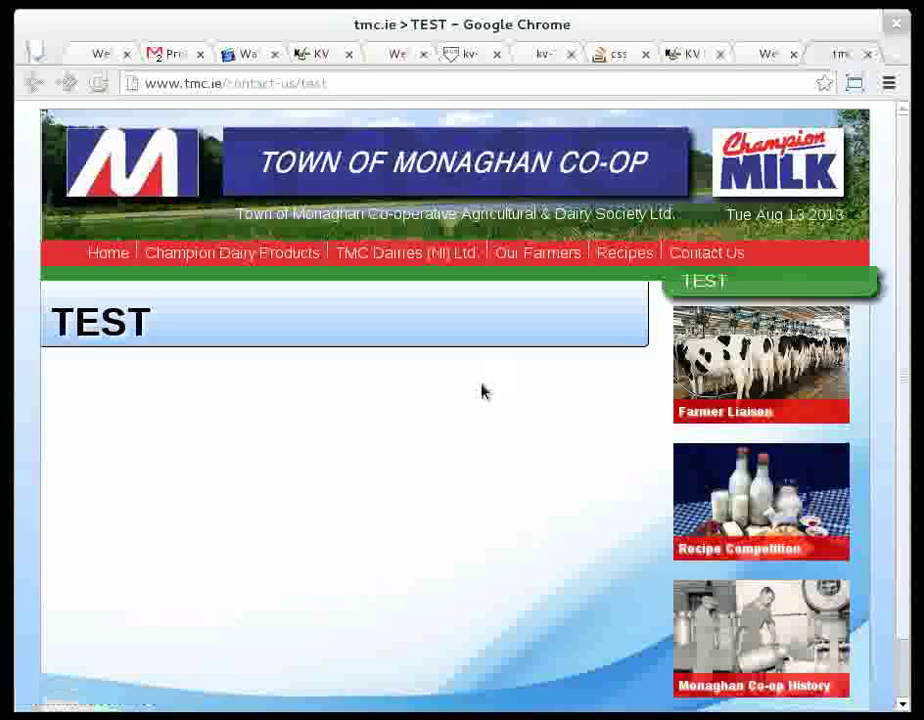
{"action": "key", "text": "F5"}
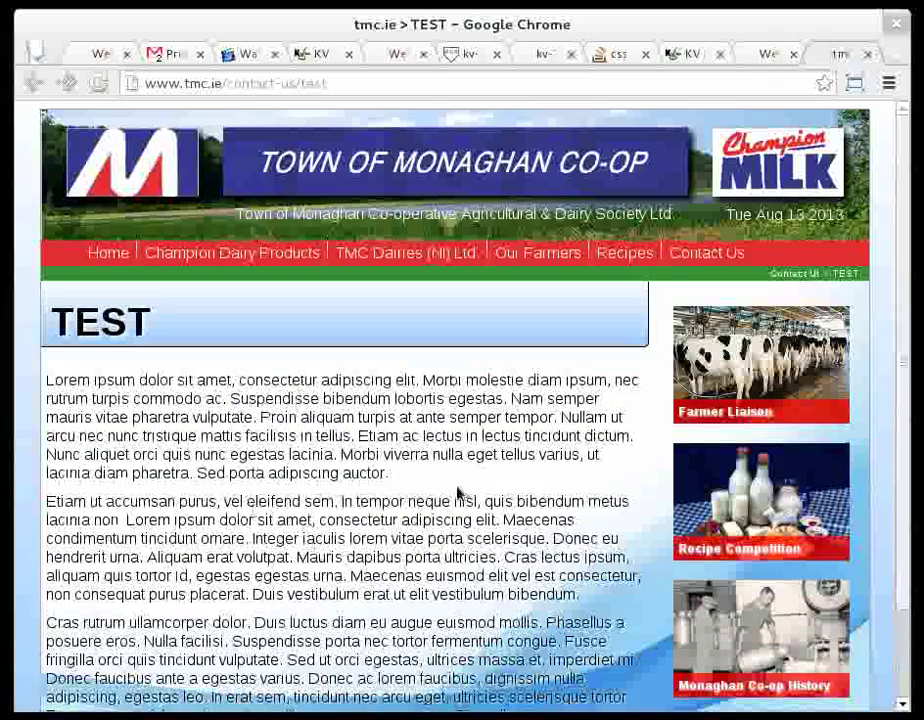
{"action": "scroll", "coordinate": [455, 485], "scroll_direction": "down", "scroll_amount": 2}
{"action": "scroll", "coordinate": [455, 485], "scroll_direction": "up", "scroll_amount": 2}
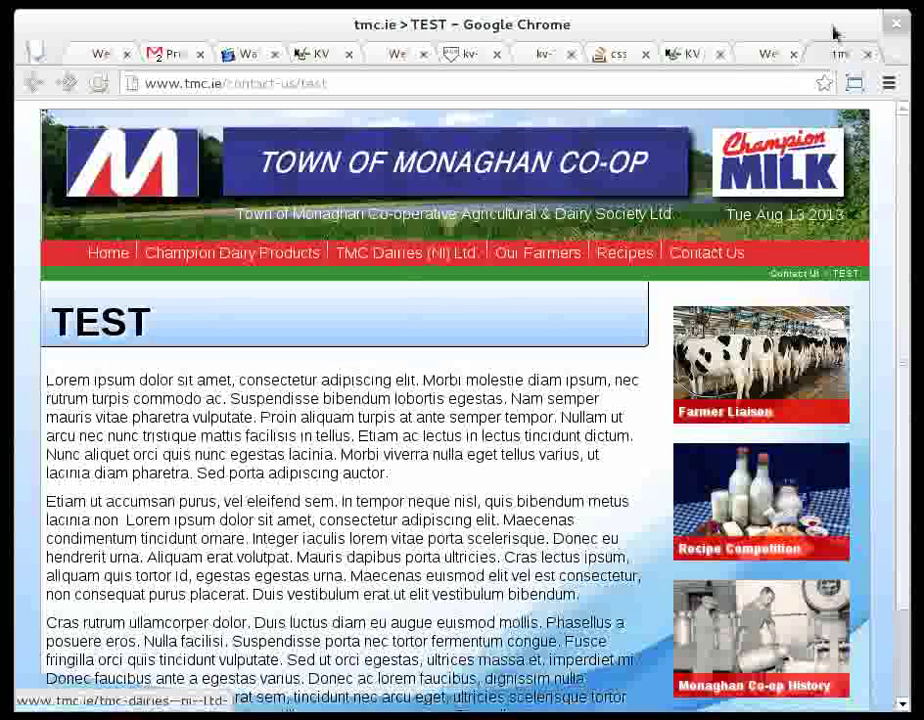
In the WebME editor, put the cursor before the first 'Lorem' and bring up Image Properties
{"action": "left_click", "coordinate": [763, 55]}
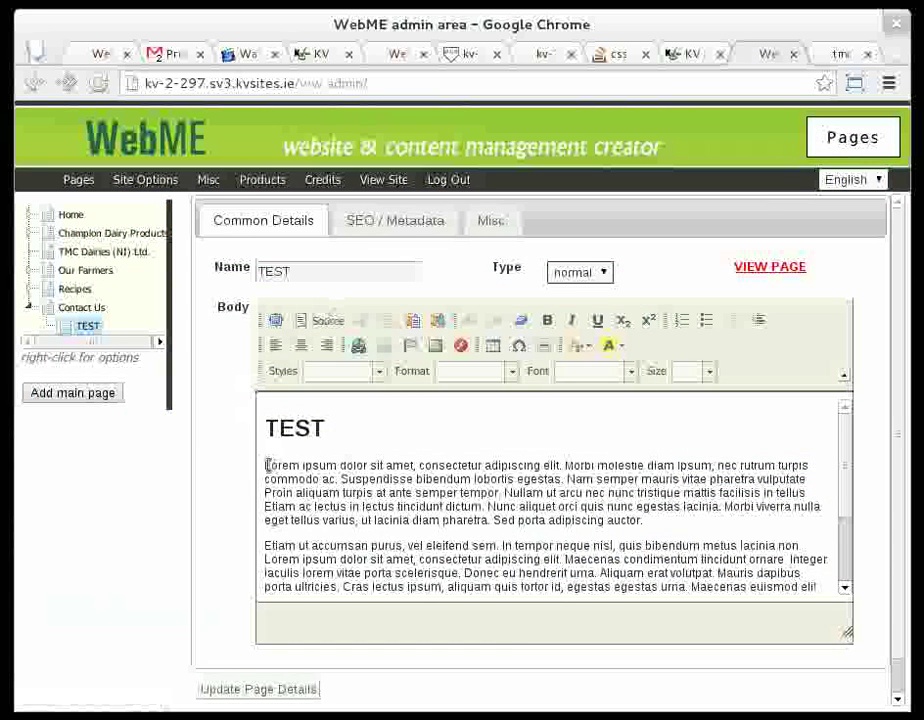
{"action": "left_click", "coordinate": [267, 465]}
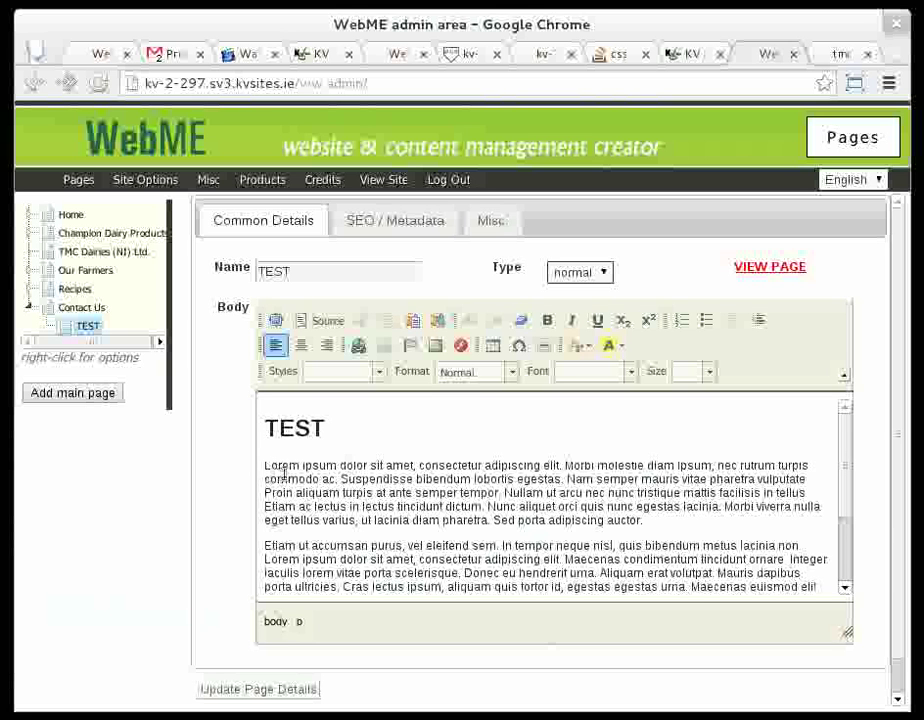
{"action": "left_click", "coordinate": [438, 348]}
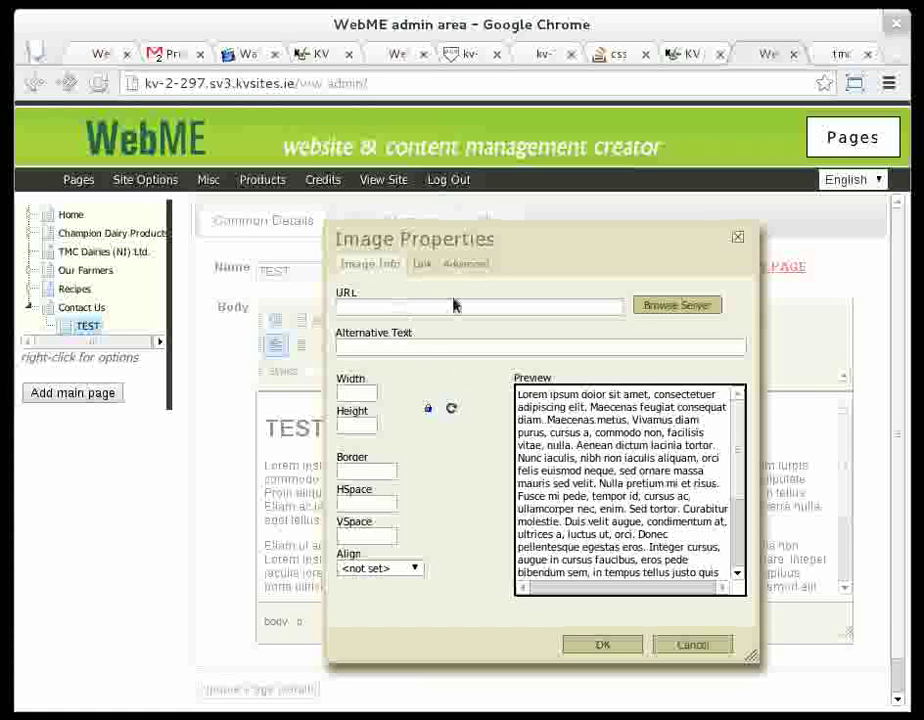
Bring up the server file browser and move it higher and enlarge it
{"action": "left_click", "coordinate": [665, 313]}
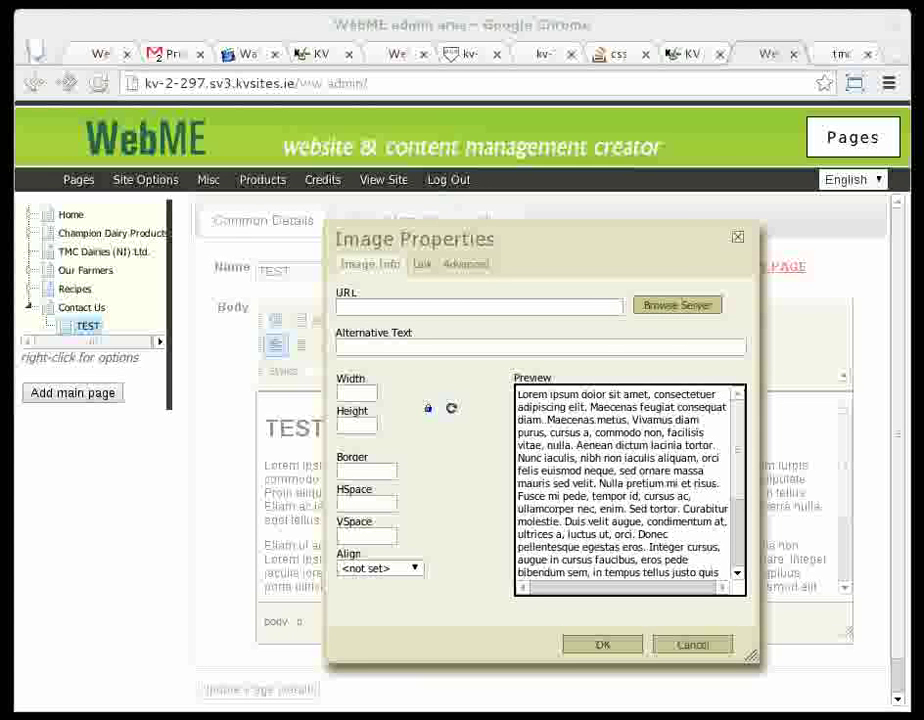
{"action": "left_click_drag", "start_coordinate": [216, 192], "coordinate": [220, 140]}
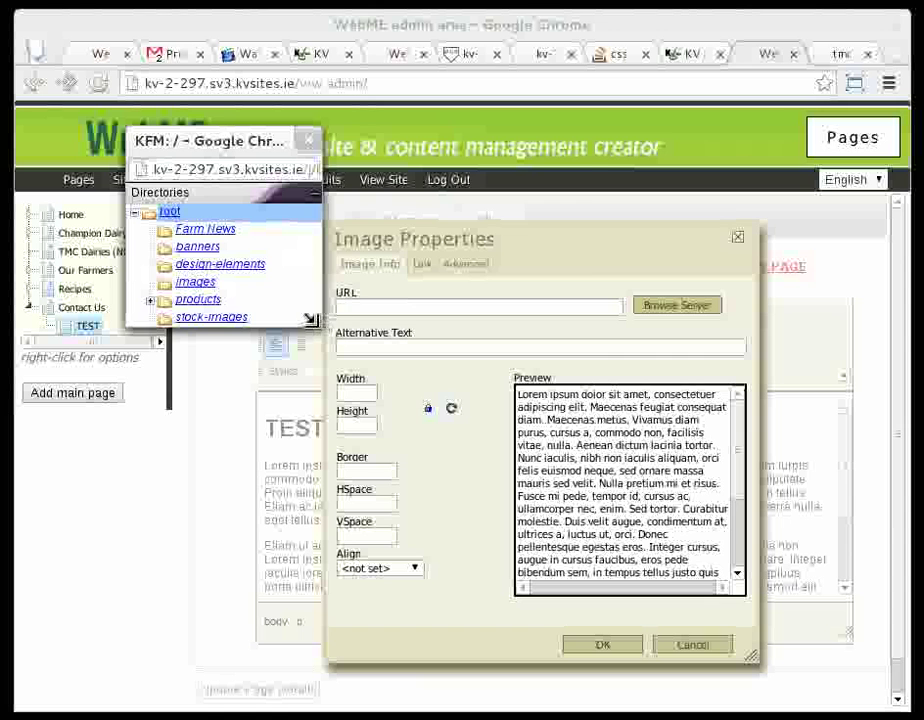
{"action": "left_click_drag", "start_coordinate": [315, 320], "coordinate": [870, 674]}
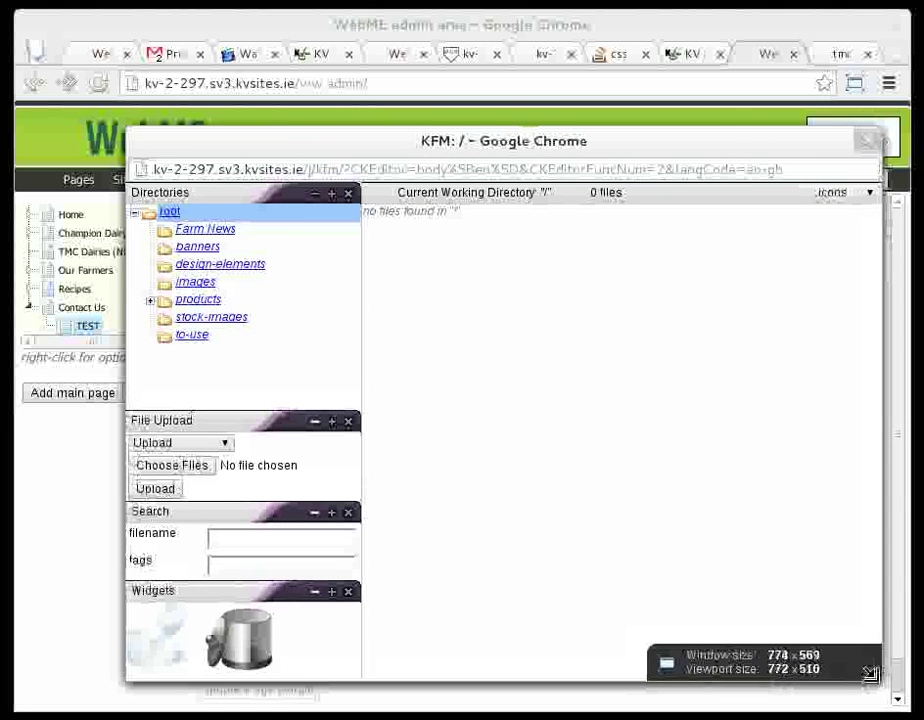
Create a 'test' sub-directory under root and select it
{"action": "right_click", "coordinate": [165, 214]}
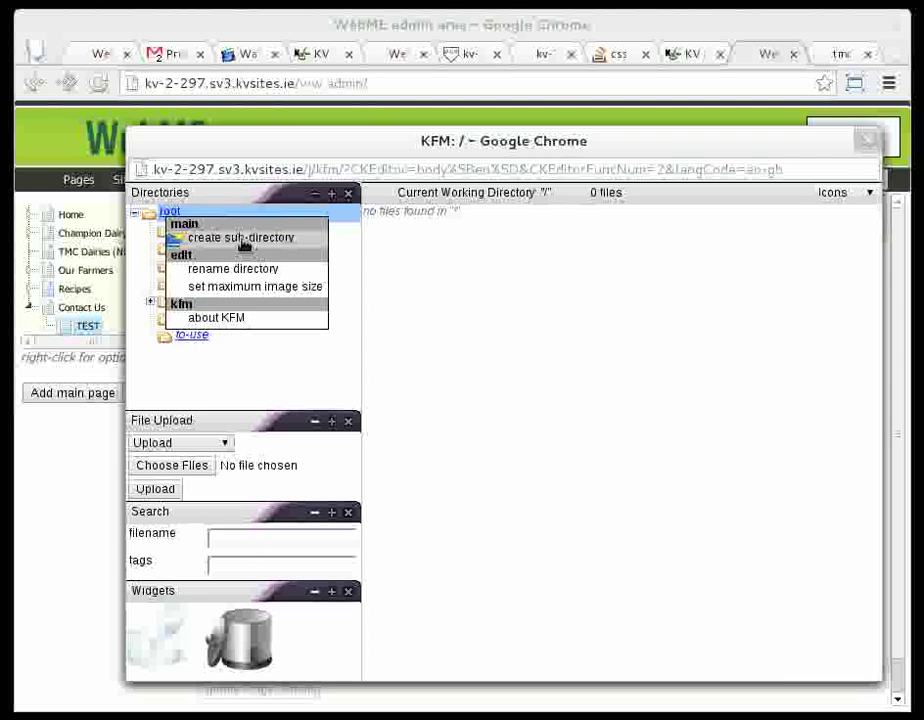
{"action": "left_click", "coordinate": [244, 245]}
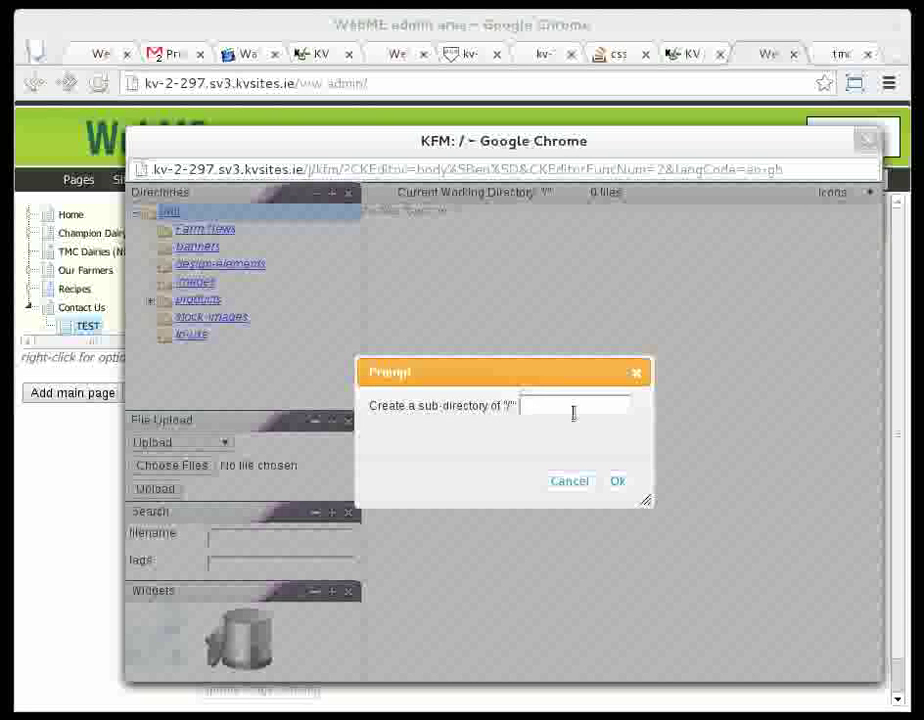
{"action": "left_click", "coordinate": [618, 481]}
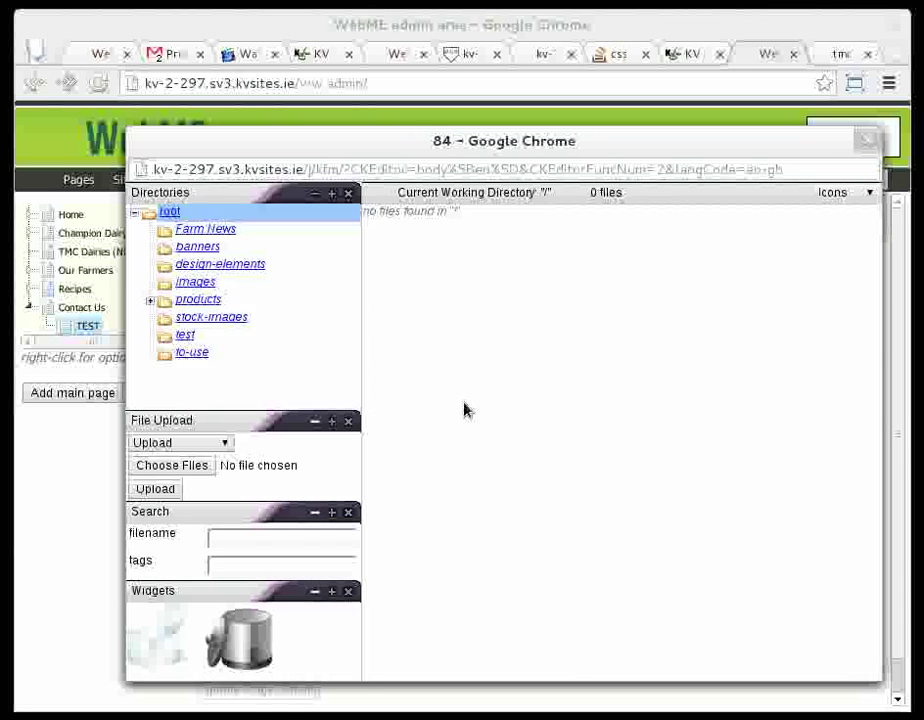
{"action": "left_click", "coordinate": [190, 338]}
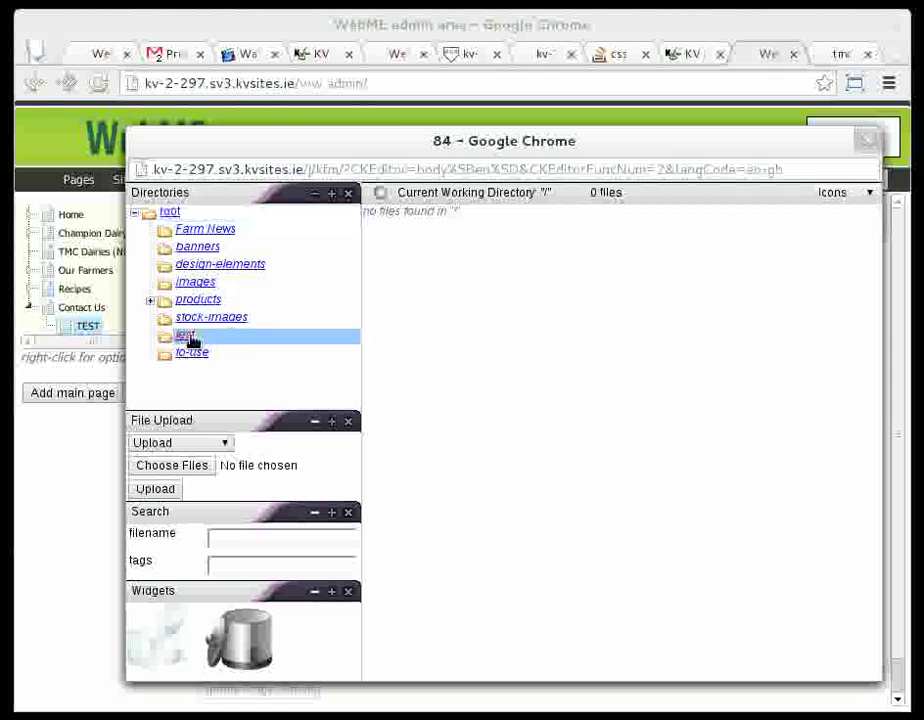
Upload PATRIOT.gif from Downloads into the test folder and refresh its file list
{"action": "left_click", "coordinate": [188, 468]}
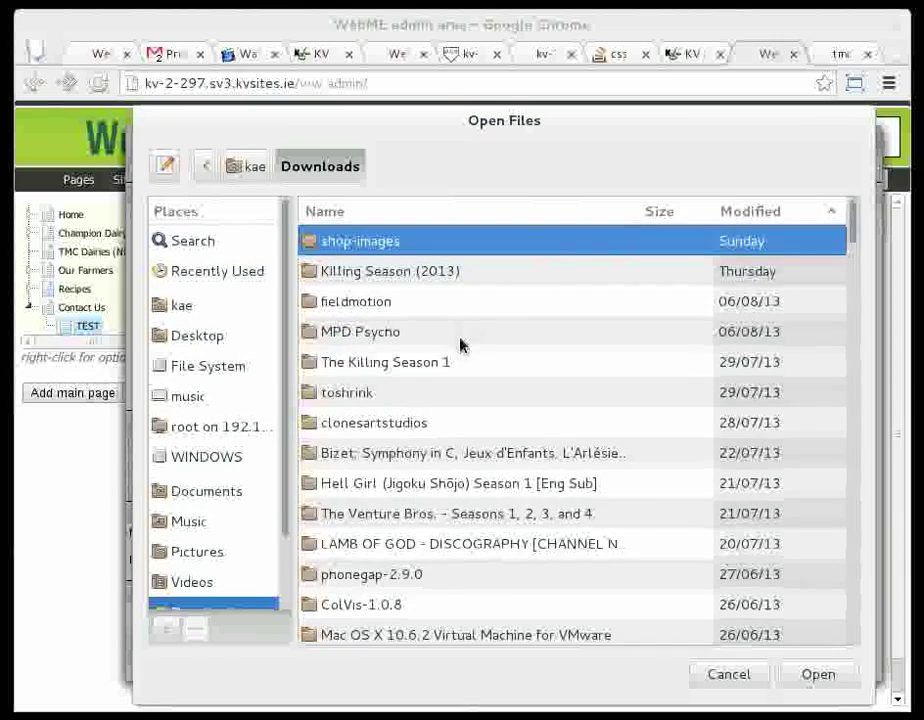
{"action": "scroll", "coordinate": [460, 343], "scroll_direction": "down", "scroll_amount": 3}
{"action": "scroll", "coordinate": [476, 360], "scroll_direction": "down", "scroll_amount": 15}
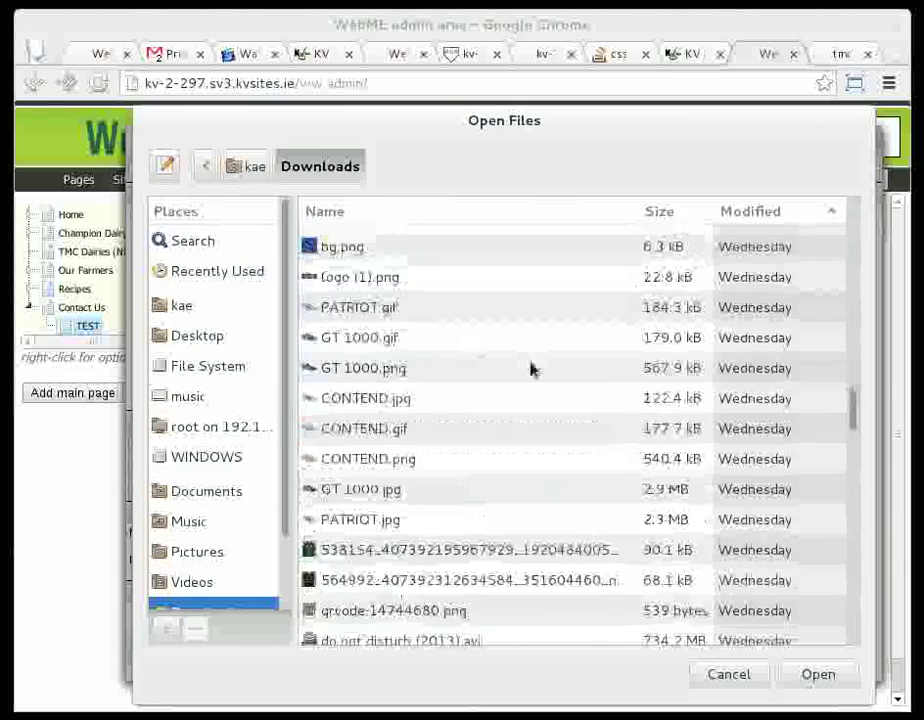
{"action": "scroll", "coordinate": [500, 369], "scroll_direction": "up", "scroll_amount": 1}
{"action": "left_click", "coordinate": [327, 366]}
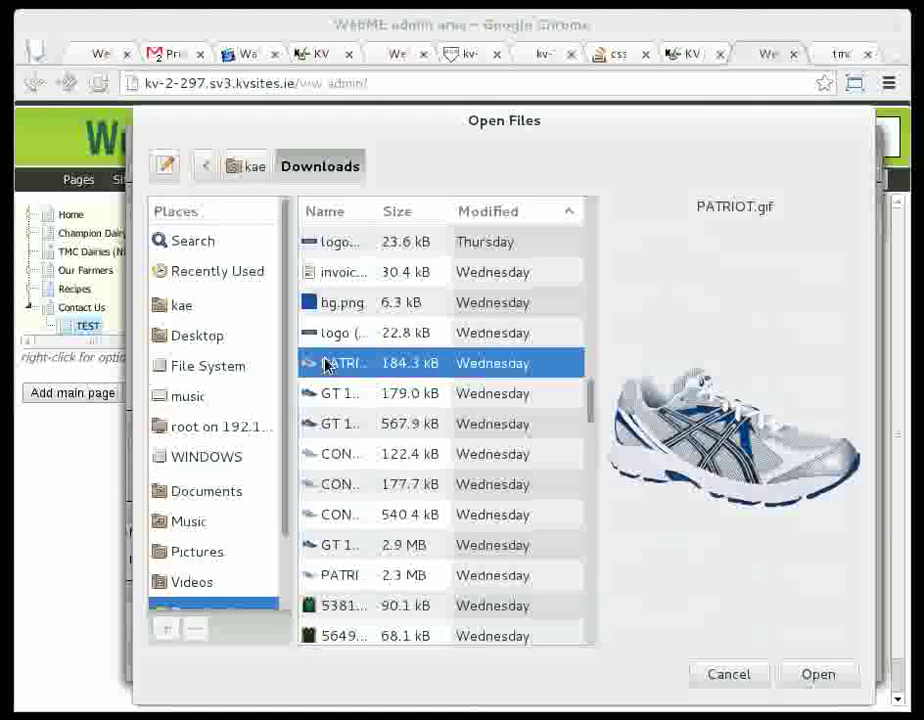
{"action": "left_click", "coordinate": [818, 675]}
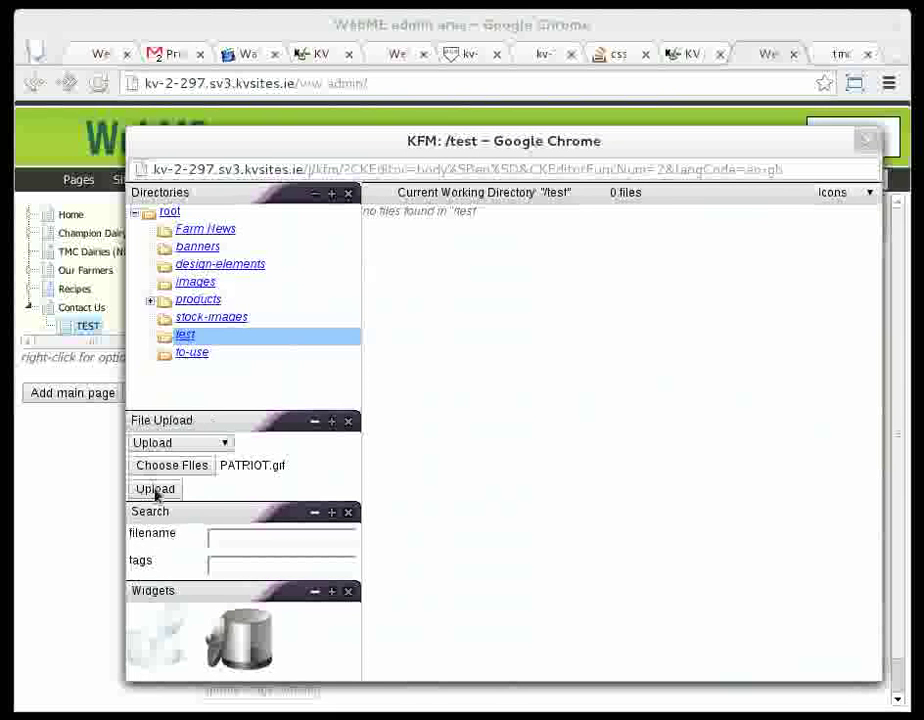
{"action": "left_click", "coordinate": [155, 490]}
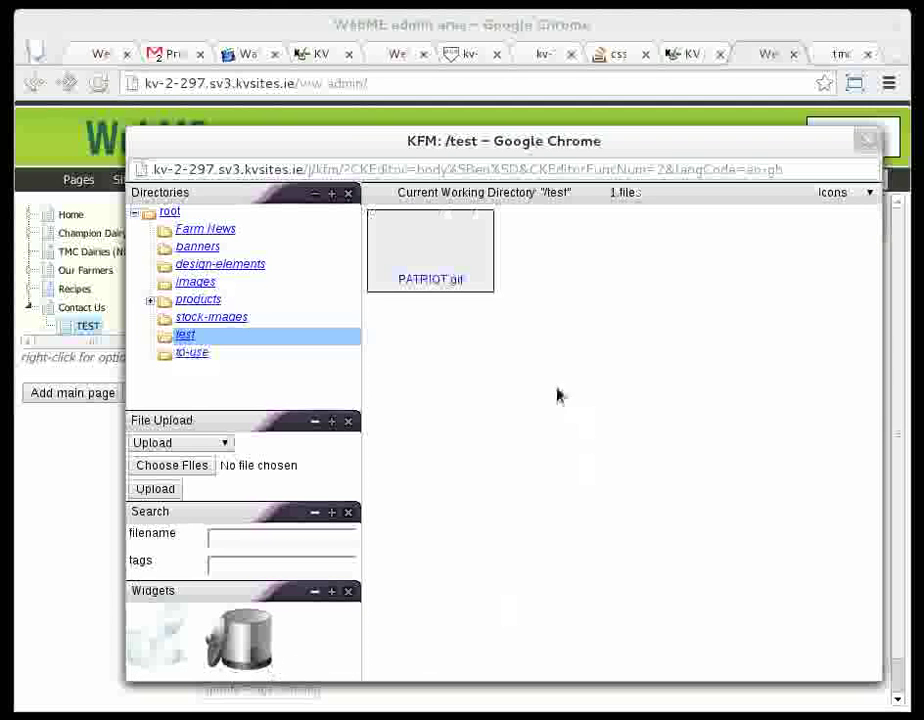
{"action": "left_click", "coordinate": [229, 330]}
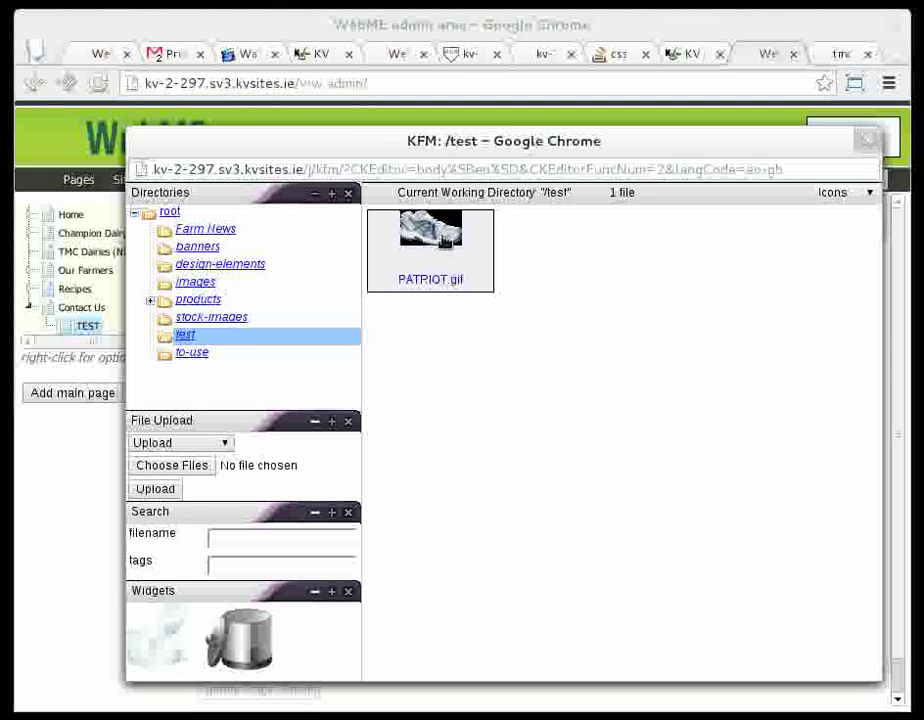
Set the image URL to /f/test/PATRIOT.gif, loading its 800 × 456 shoe preview
{"action": "double_click", "coordinate": [438, 232]}
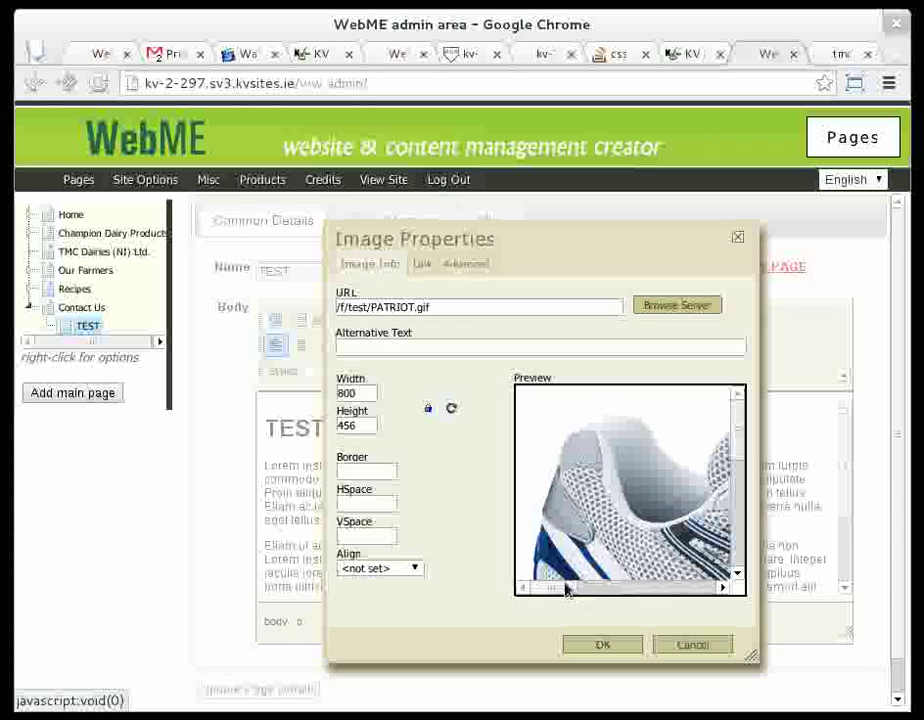
{"action": "mouse_move", "coordinate": [563, 588]}
{"action": "left_mouse_down"}
{"action": "mouse_move", "coordinate": [665, 588]}
{"action": "mouse_move", "coordinate": [545, 588]}
{"action": "left_mouse_up"}
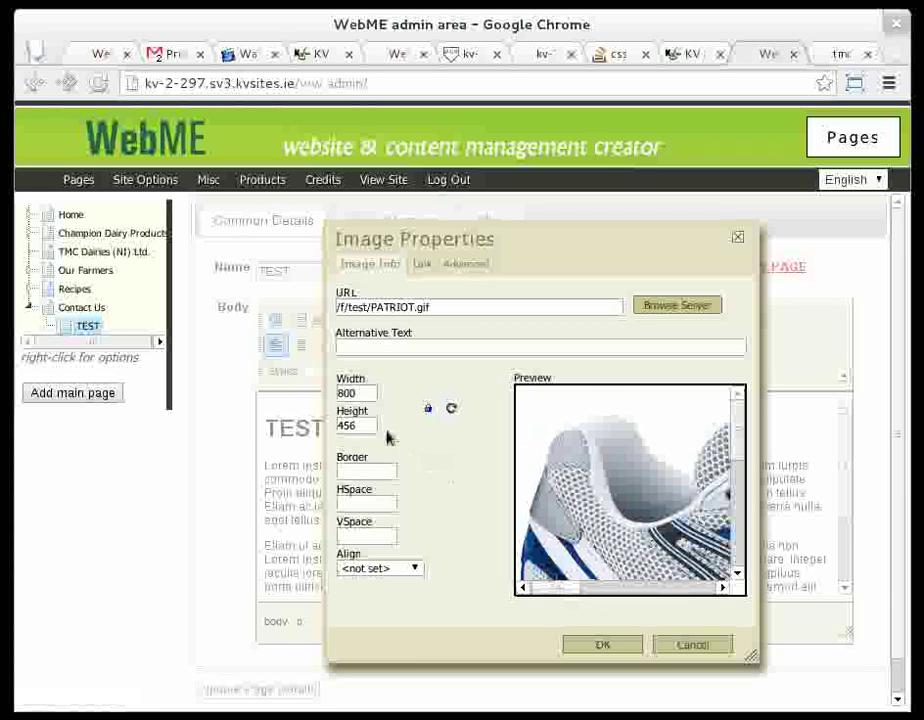
Insert the full-size shoe image into the page body and save the TEST page
{"action": "left_click", "coordinate": [604, 646]}
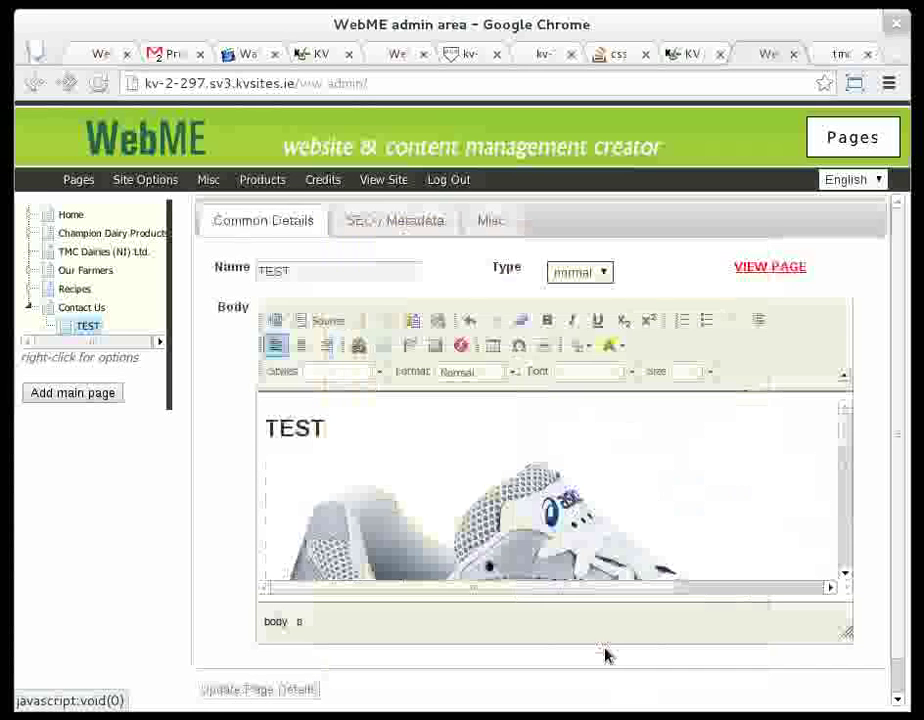
{"action": "scroll", "coordinate": [597, 537], "scroll_direction": "down", "scroll_amount": 5}
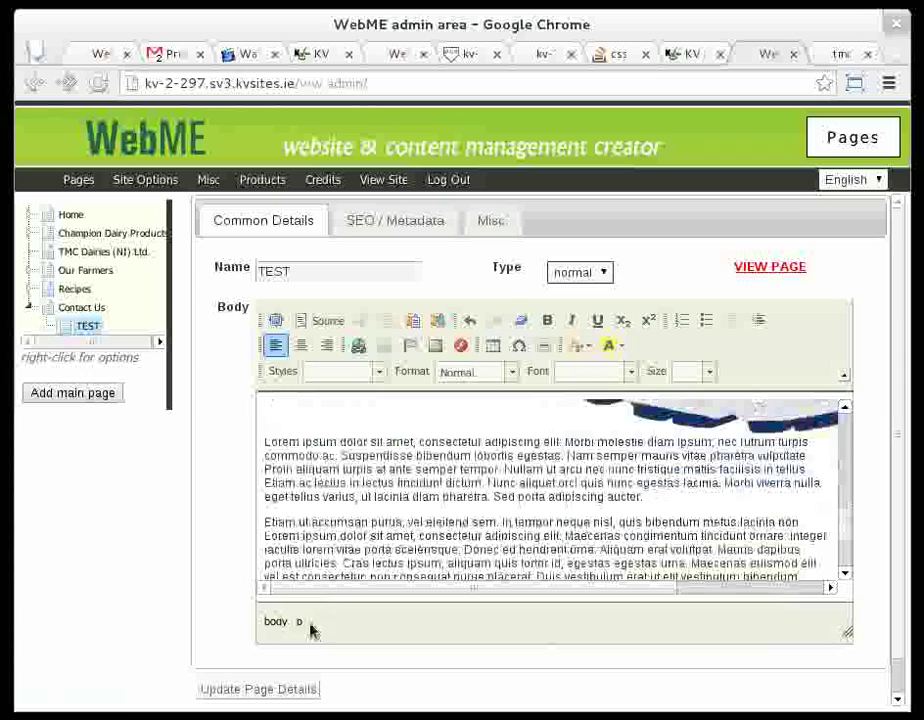
{"action": "left_click", "coordinate": [258, 689]}
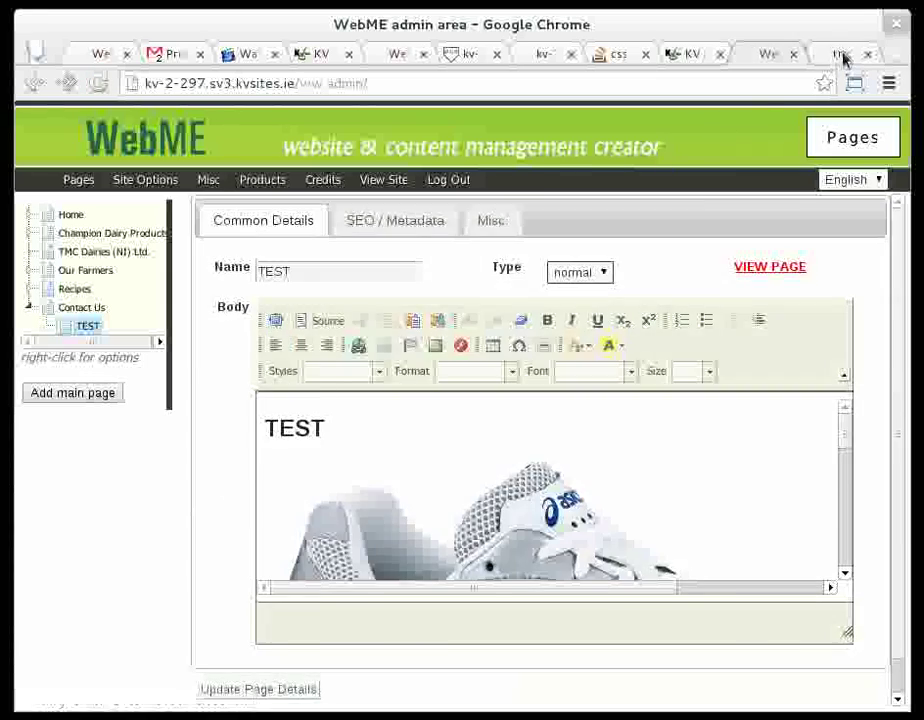
Reload the live TEST page and confirm the shoe image appears above the Lorem Ipsum text
{"action": "left_click", "coordinate": [842, 55]}
{"action": "key", "text": "ctrl+l"}
{"action": "key", "text": "Return"}
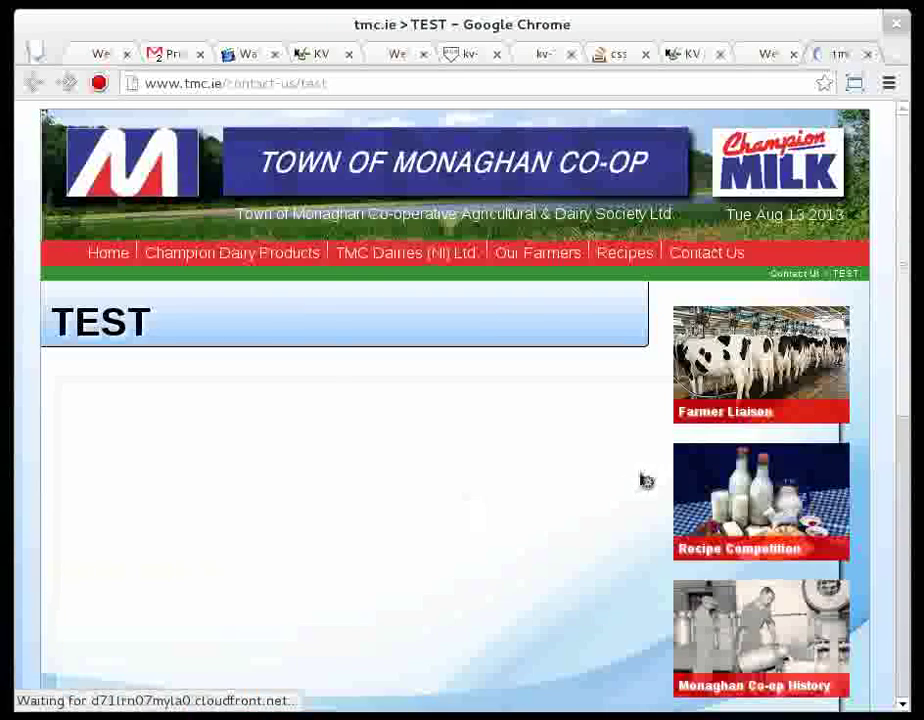
{"action": "scroll", "coordinate": [480, 498], "scroll_direction": "down", "scroll_amount": 5}
{"action": "scroll", "coordinate": [500, 420], "scroll_direction": "down", "scroll_amount": 3}
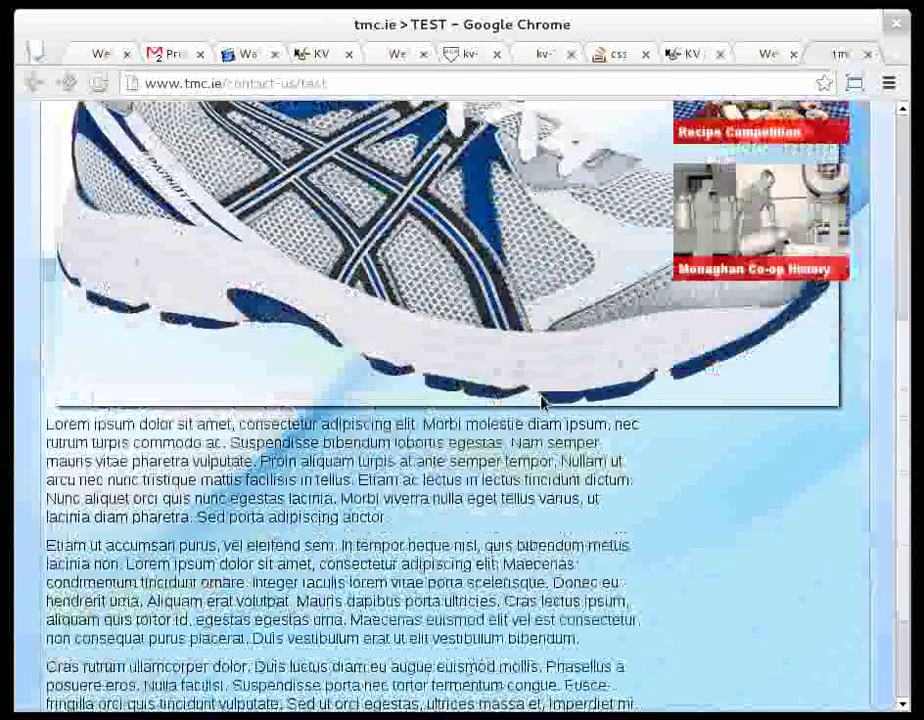
{"action": "scroll", "coordinate": [534, 400], "scroll_direction": "up", "scroll_amount": 5}
{"action": "scroll", "coordinate": [534, 400], "scroll_direction": "up", "scroll_amount": 2}
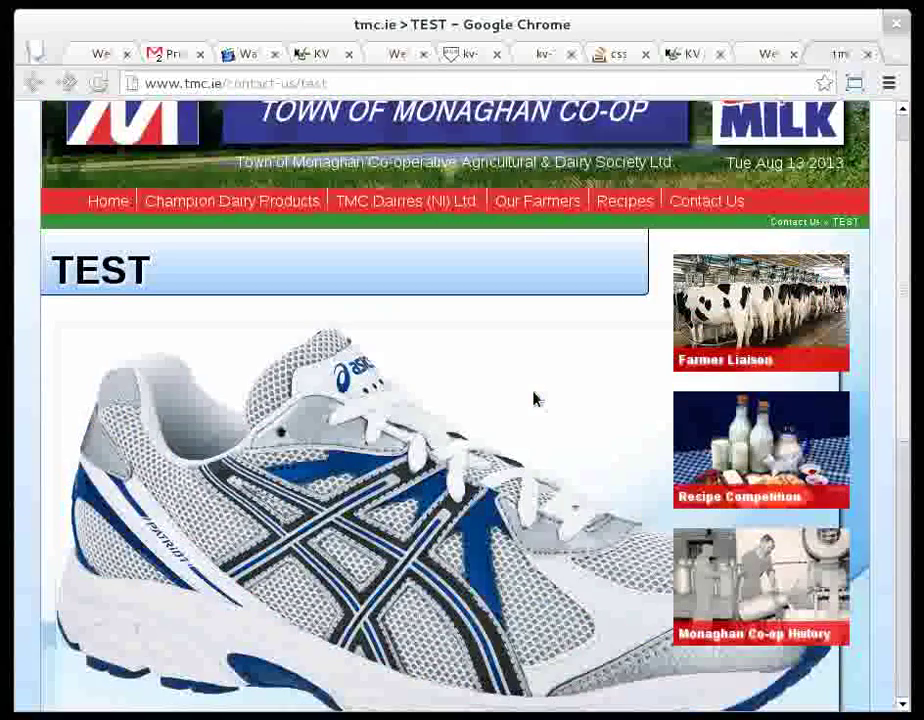
{"action": "scroll", "coordinate": [534, 400], "scroll_direction": "up", "scroll_amount": 1}
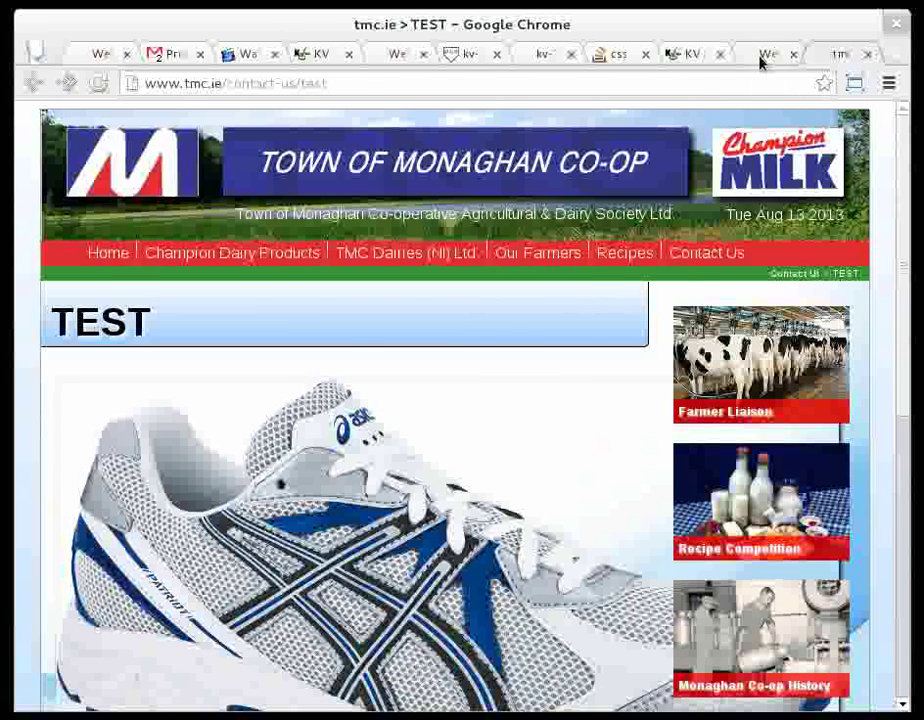
{"action": "left_click", "coordinate": [765, 56]}
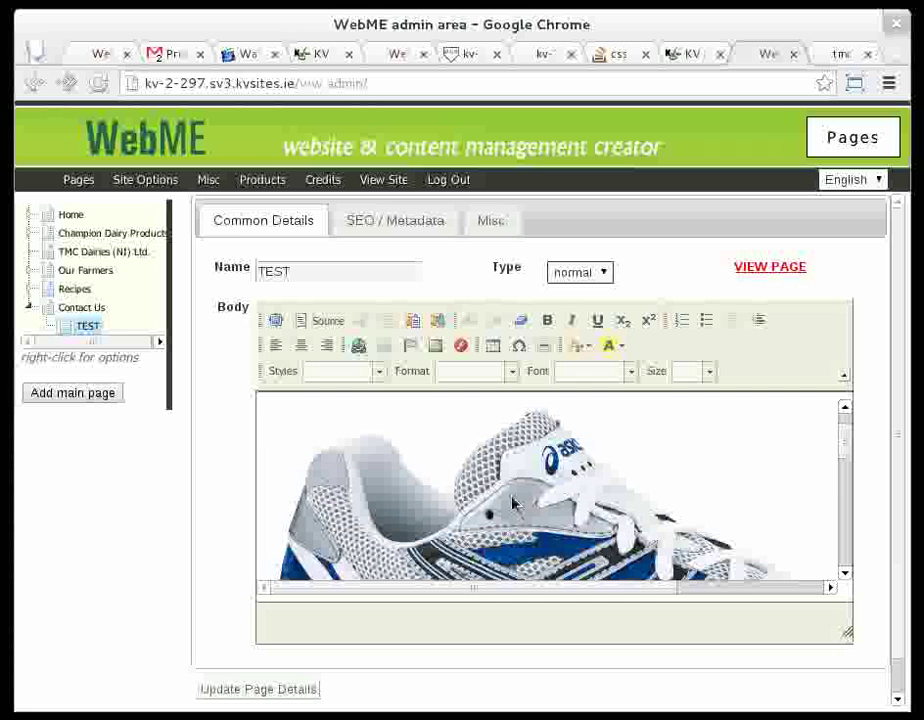
Change the shoe image's width from 800 to 320 pixels, giving 320 × 182
{"action": "right_click", "coordinate": [513, 504]}
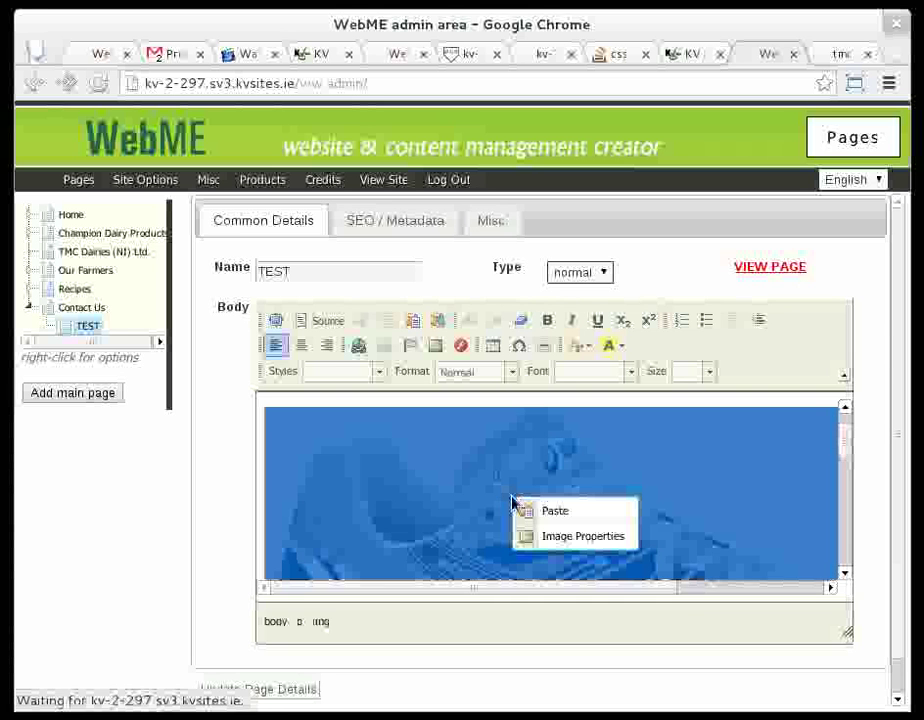
{"action": "left_click", "coordinate": [574, 541]}
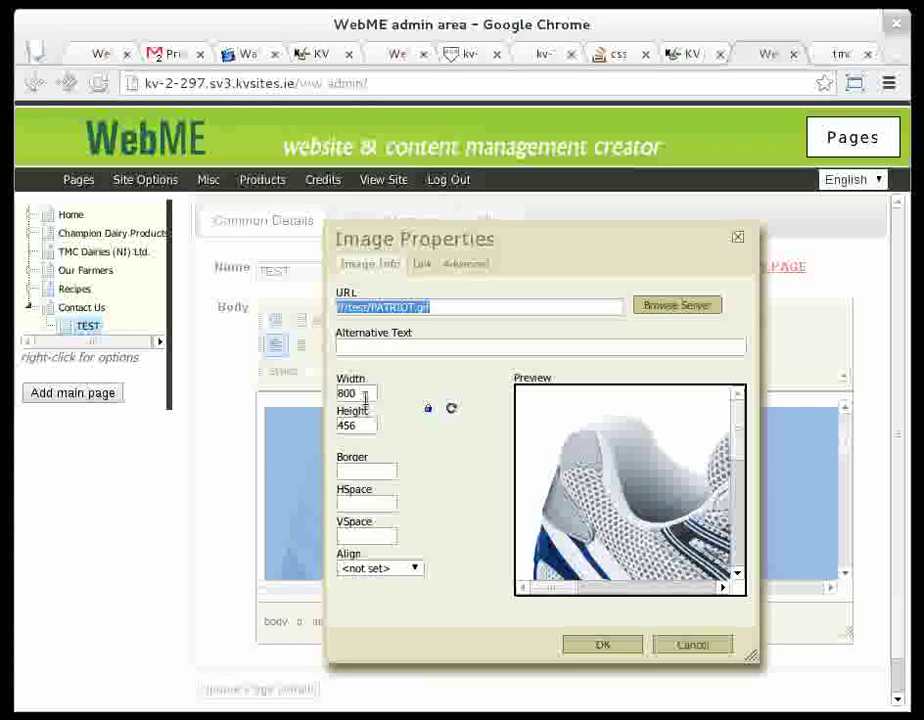
{"action": "left_click_drag", "start_coordinate": [363, 394], "coordinate": [337, 398]}
{"action": "type", "text": "320"}
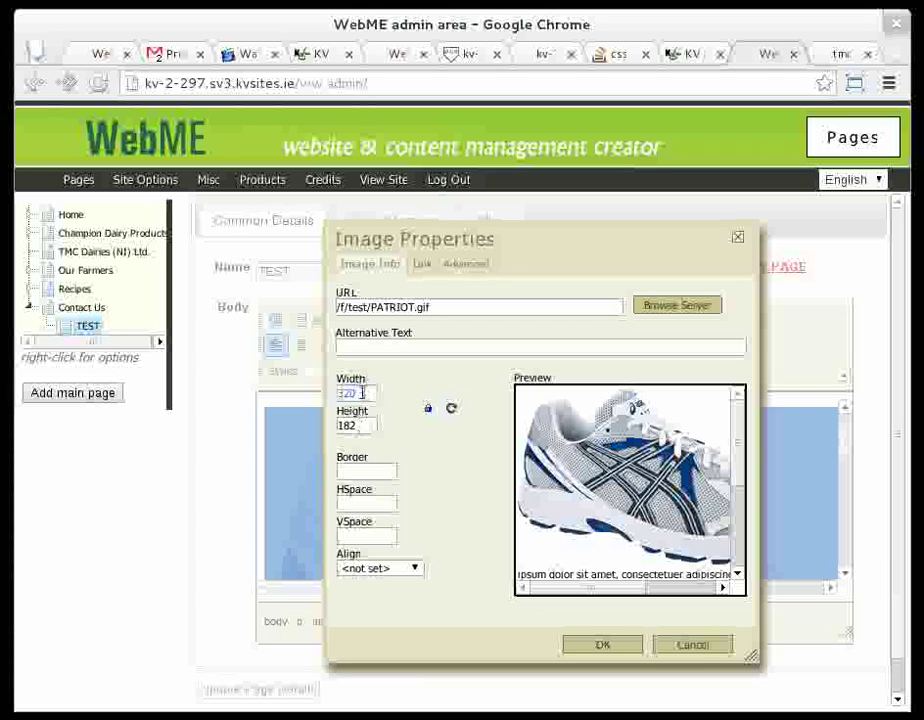
{"action": "type", "text": "0"}
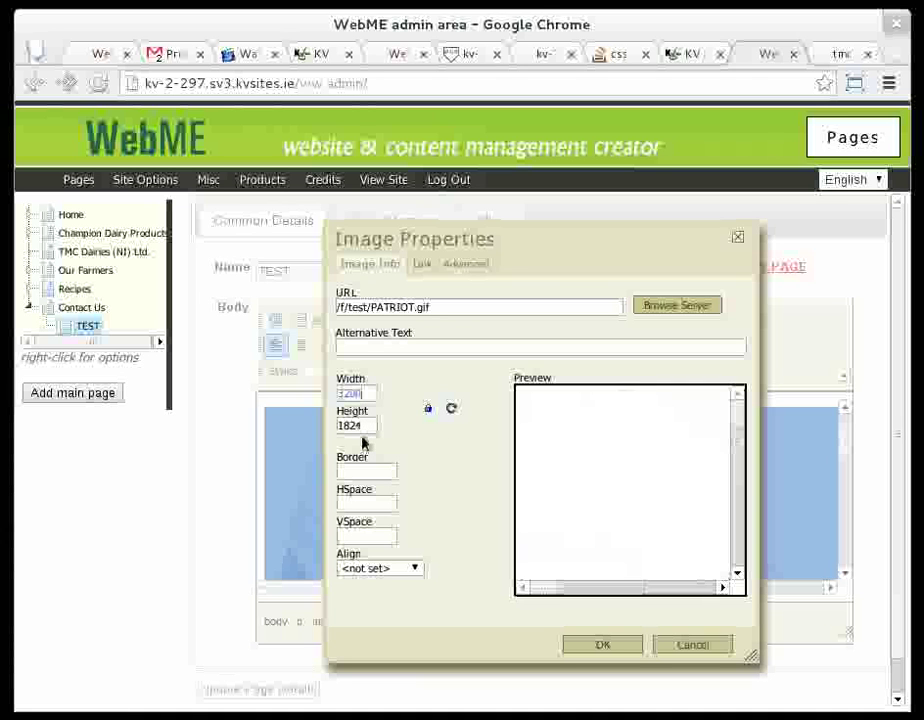
{"action": "key", "text": "BackSpace"}
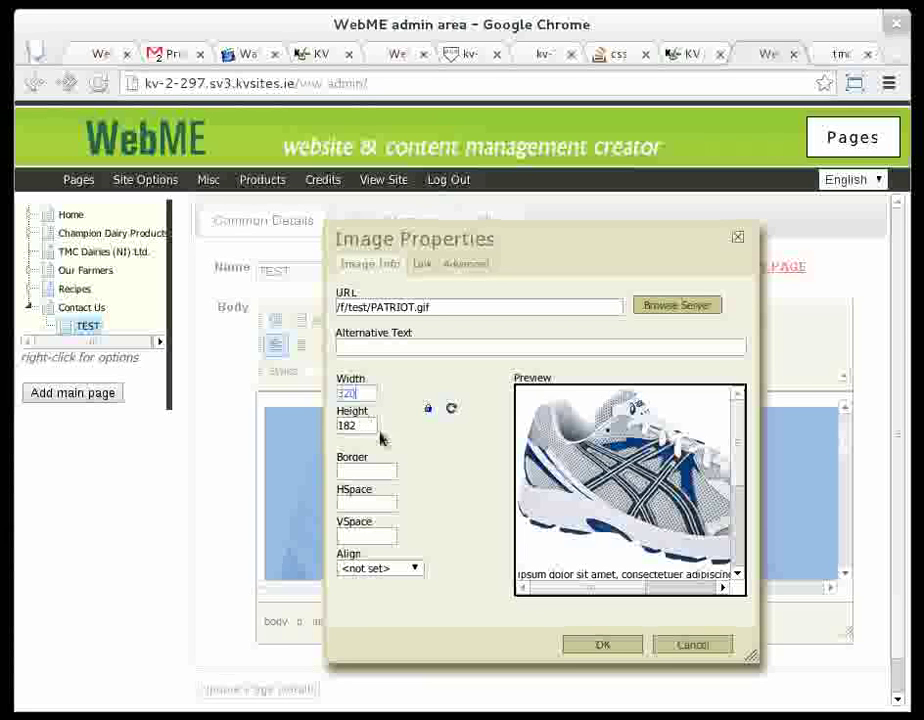
{"action": "left_click", "coordinate": [604, 646]}
Save the page and reload the live tmc.ie TEST page to check the 320-pixel shoe image
{"action": "left_click", "coordinate": [274, 692]}
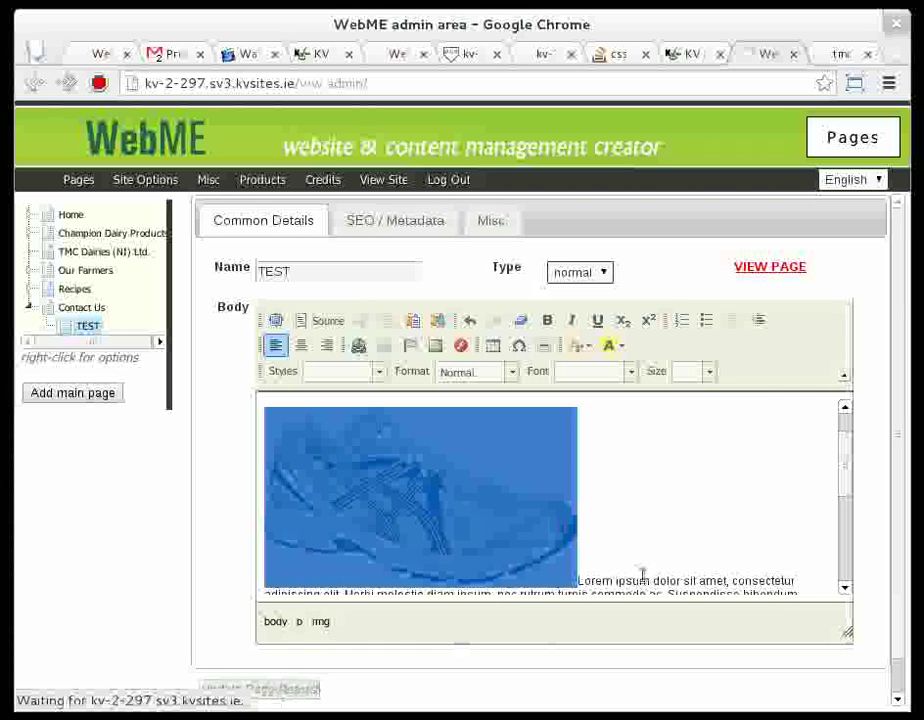
{"action": "left_click", "coordinate": [843, 54]}
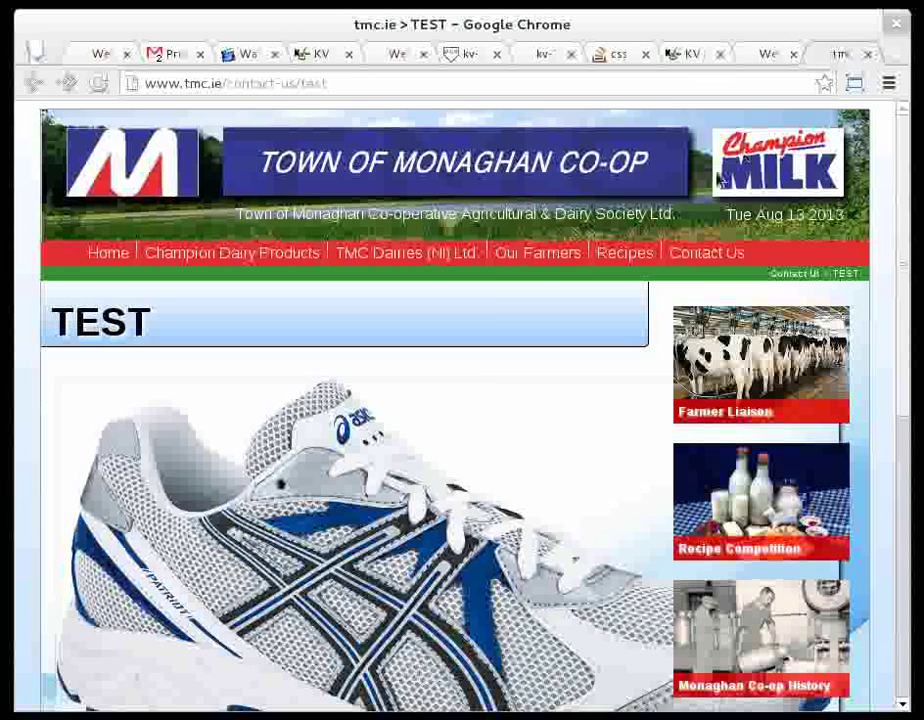
{"action": "key", "text": "ctrl+l"}
{"action": "key", "text": "Return"}
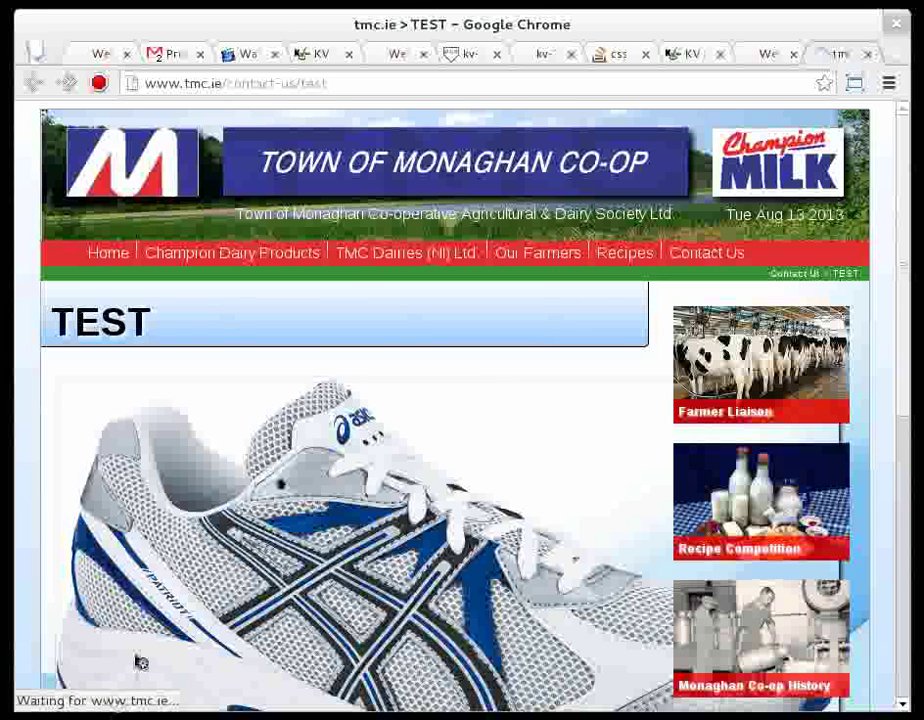
{"action": "scroll", "coordinate": [489, 472], "scroll_direction": "down", "scroll_amount": 3}
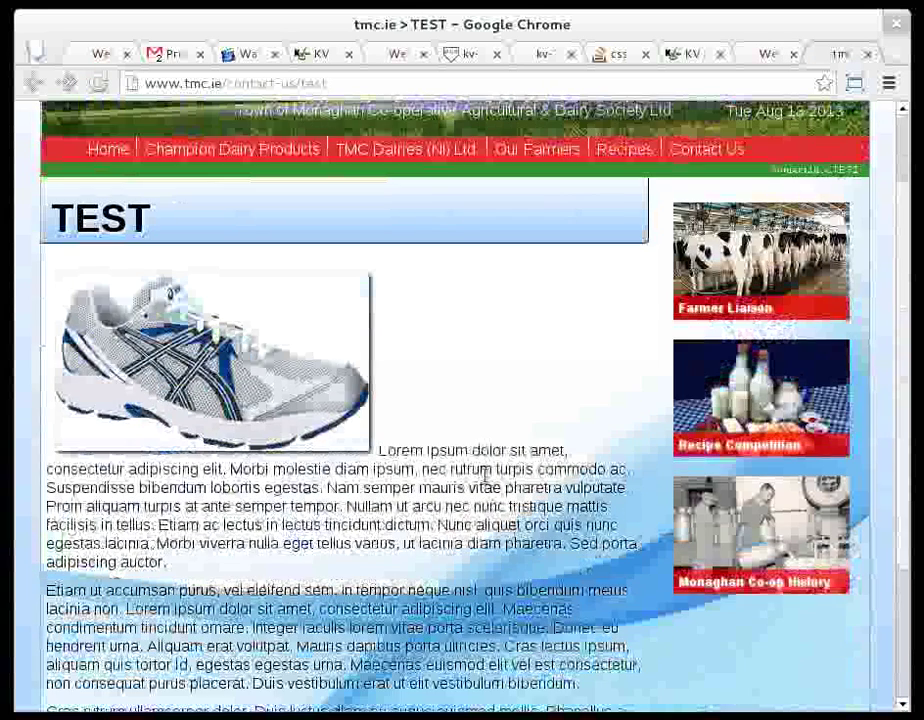
{"action": "scroll", "coordinate": [352, 282], "scroll_direction": "up", "scroll_amount": 2}
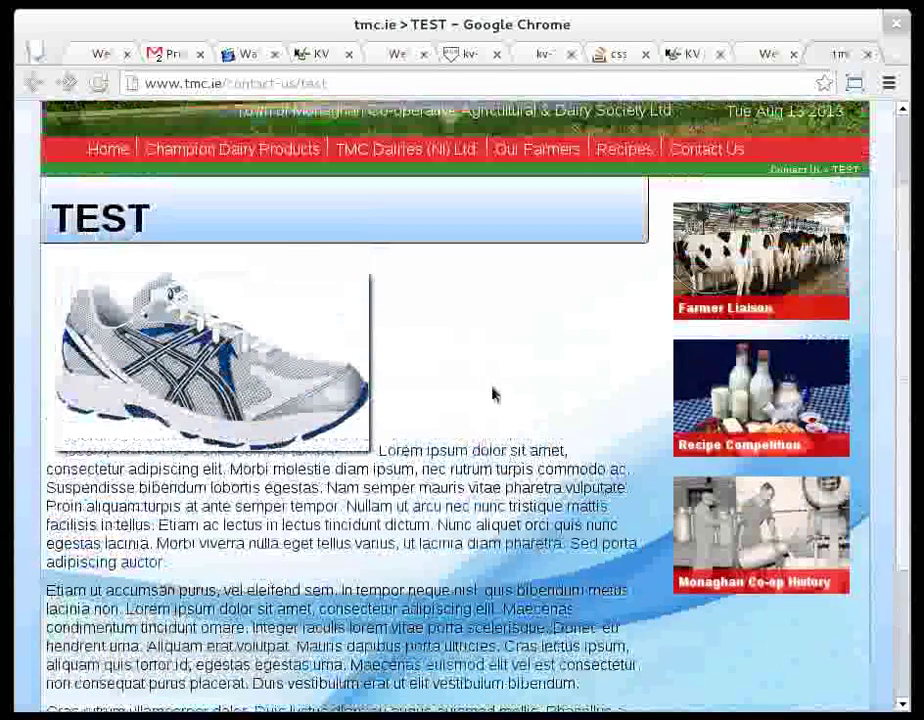
{"action": "scroll", "coordinate": [560, 480], "scroll_direction": "up", "scroll_amount": 2}
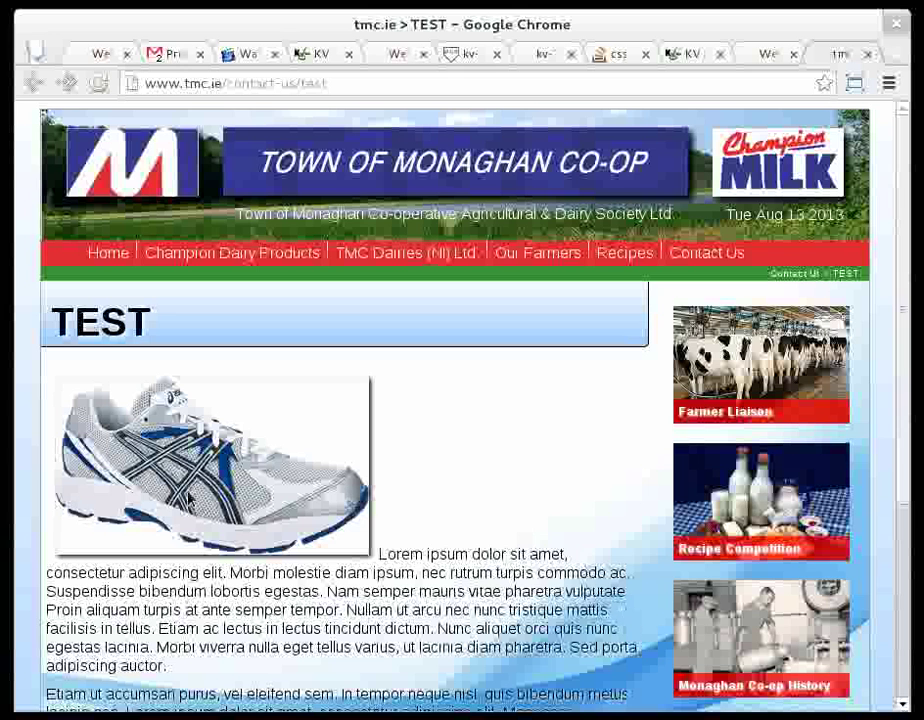
Set the shoe image's Align property to Right and save the TEST page details
{"action": "left_click", "coordinate": [757, 54]}
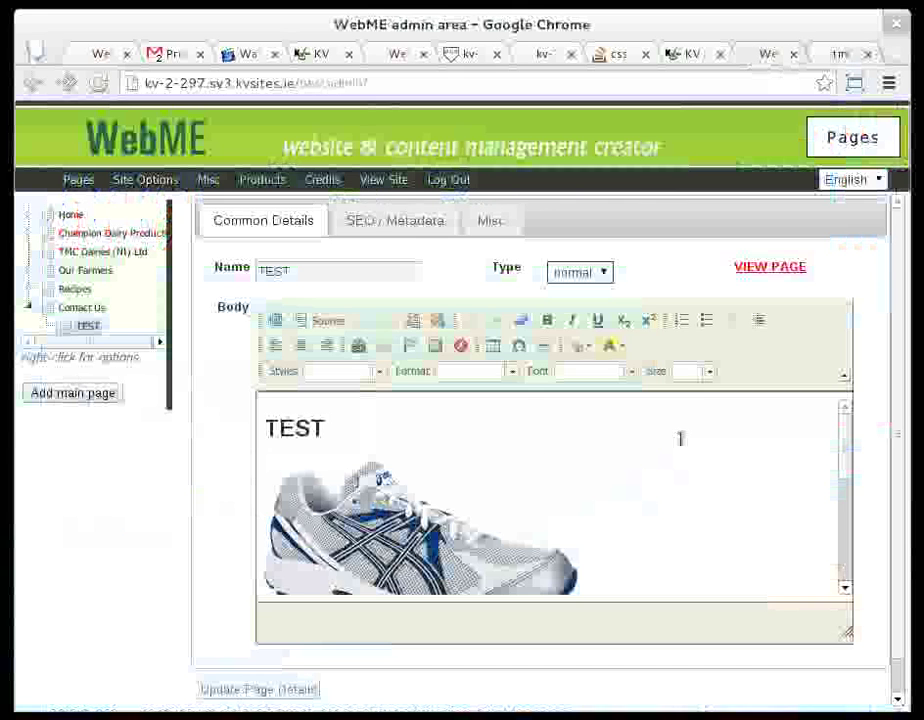
{"action": "right_click", "coordinate": [348, 523]}
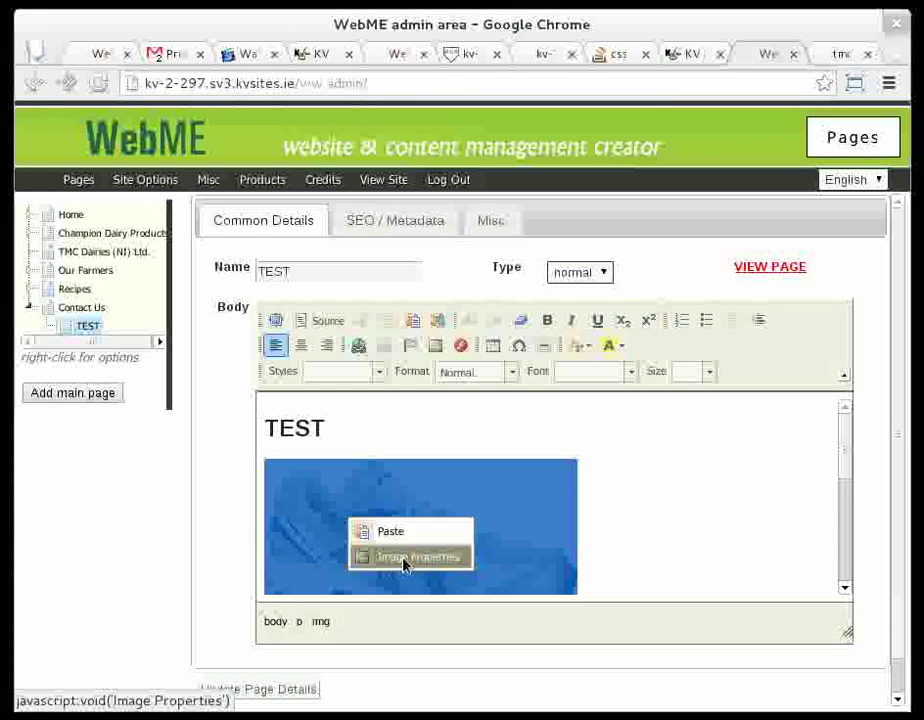
{"action": "left_click", "coordinate": [406, 596]}
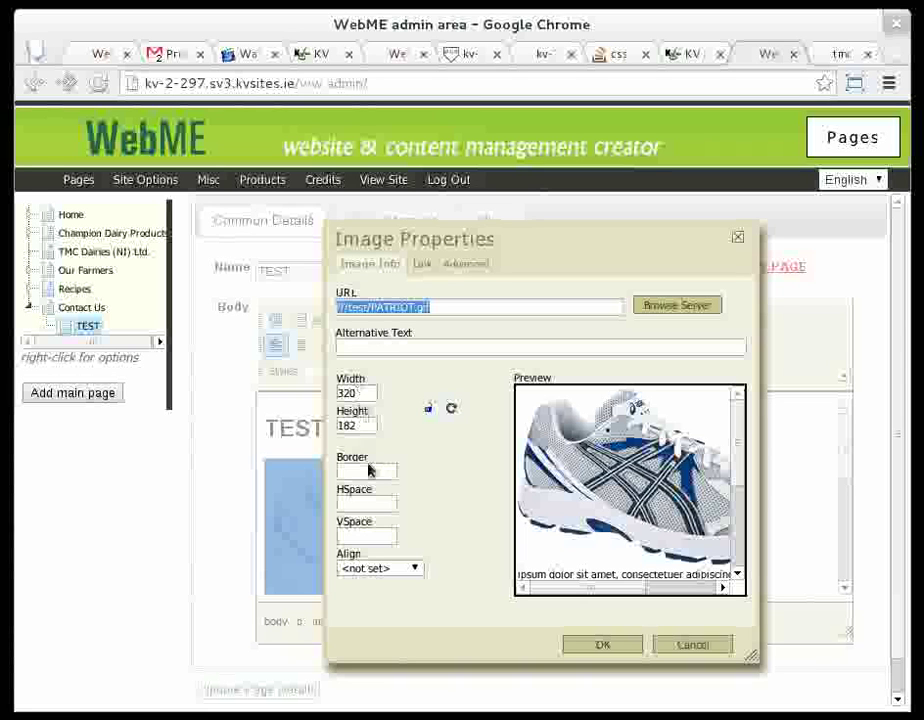
{"action": "left_click", "coordinate": [357, 569]}
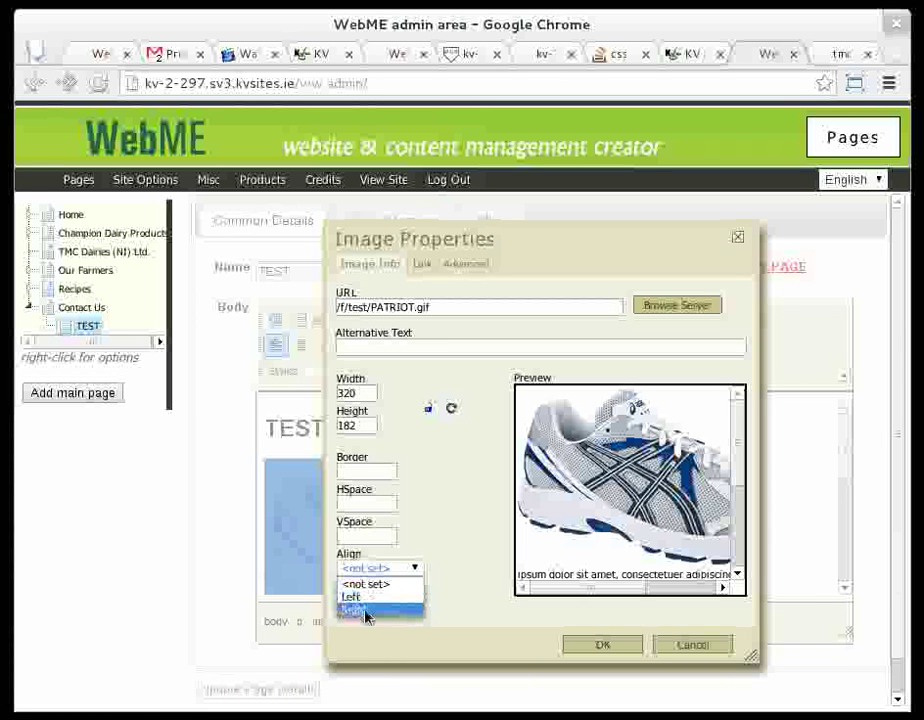
{"action": "left_click", "coordinate": [366, 612]}
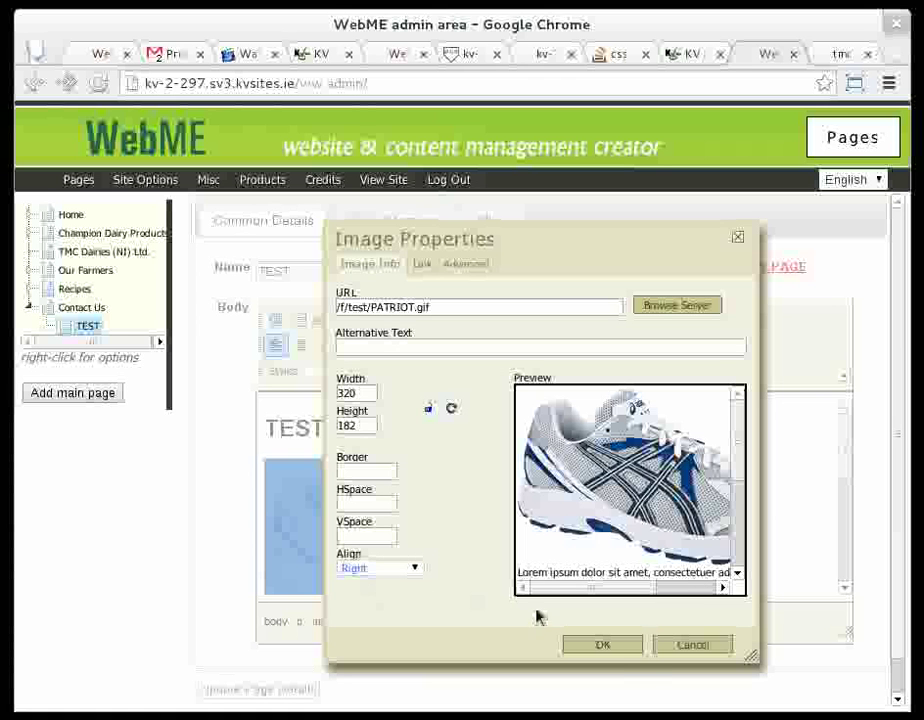
{"action": "left_click", "coordinate": [627, 650]}
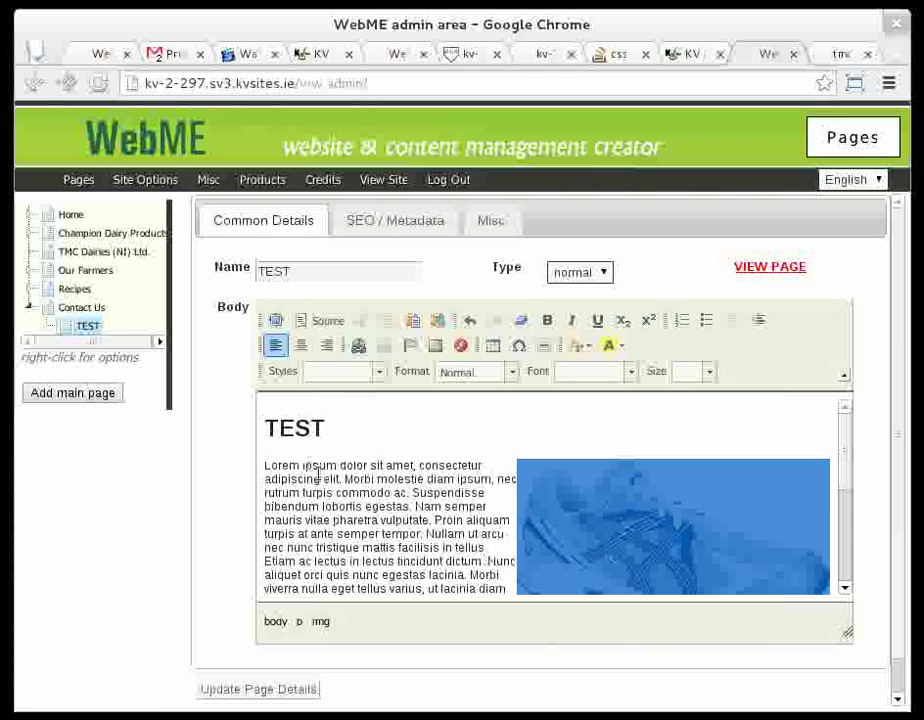
{"action": "left_click", "coordinate": [258, 690]}
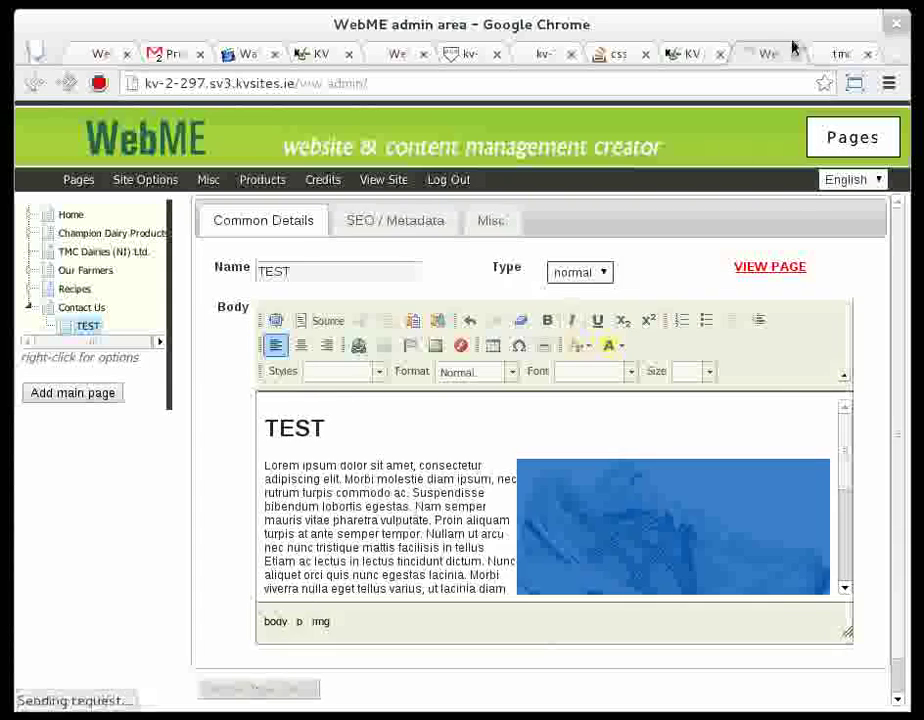
Reload the live tmc.ie TEST page and scroll to review the right-floated shoe image
{"action": "left_click", "coordinate": [831, 54]}
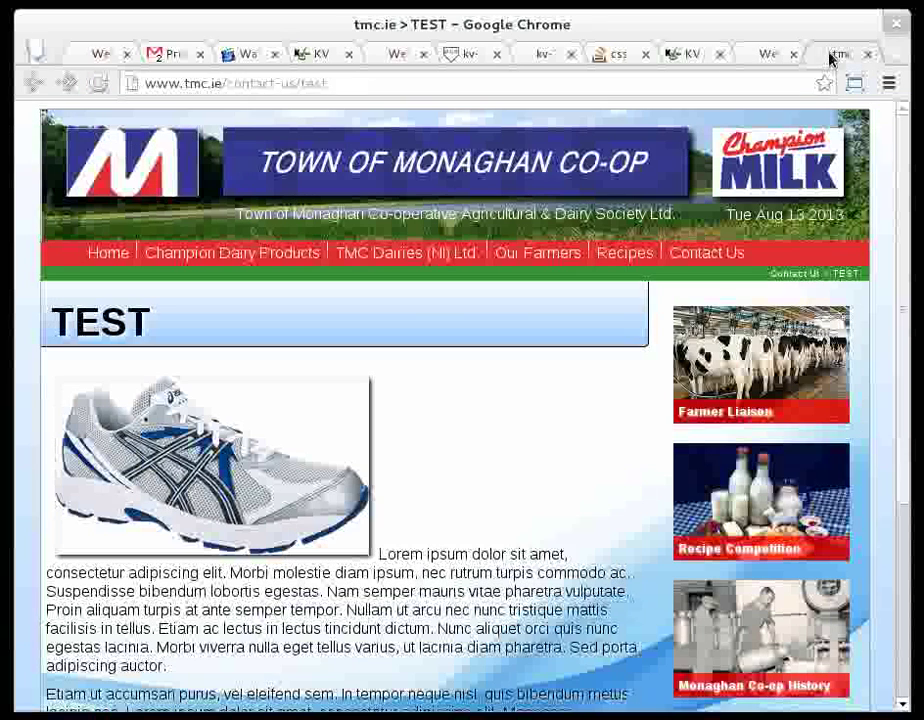
{"action": "left_click", "coordinate": [626, 262]}
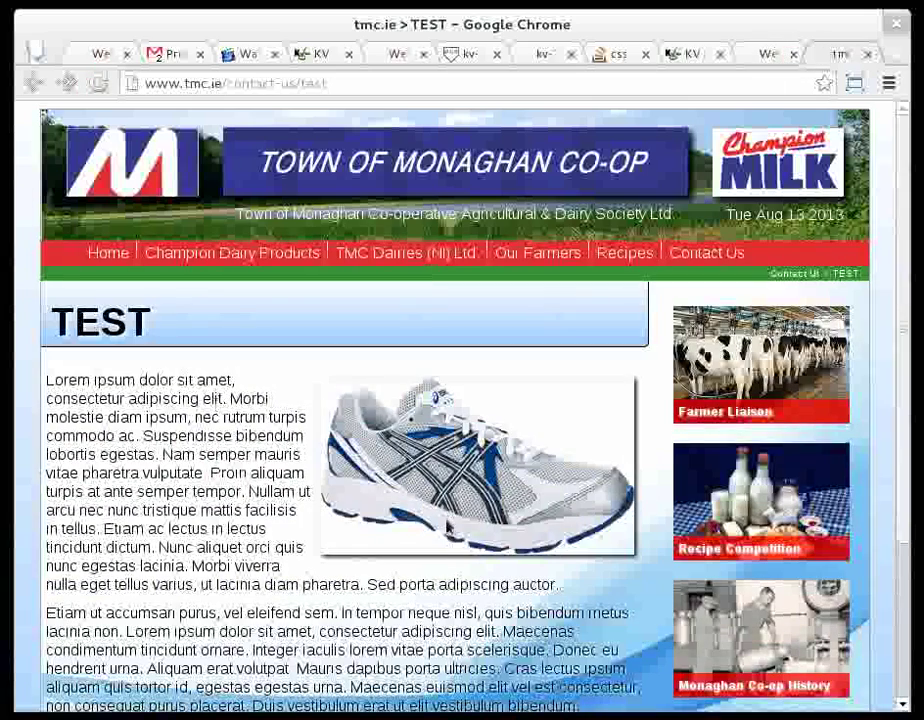
{"action": "scroll", "coordinate": [160, 455], "scroll_direction": "down", "scroll_amount": 5}
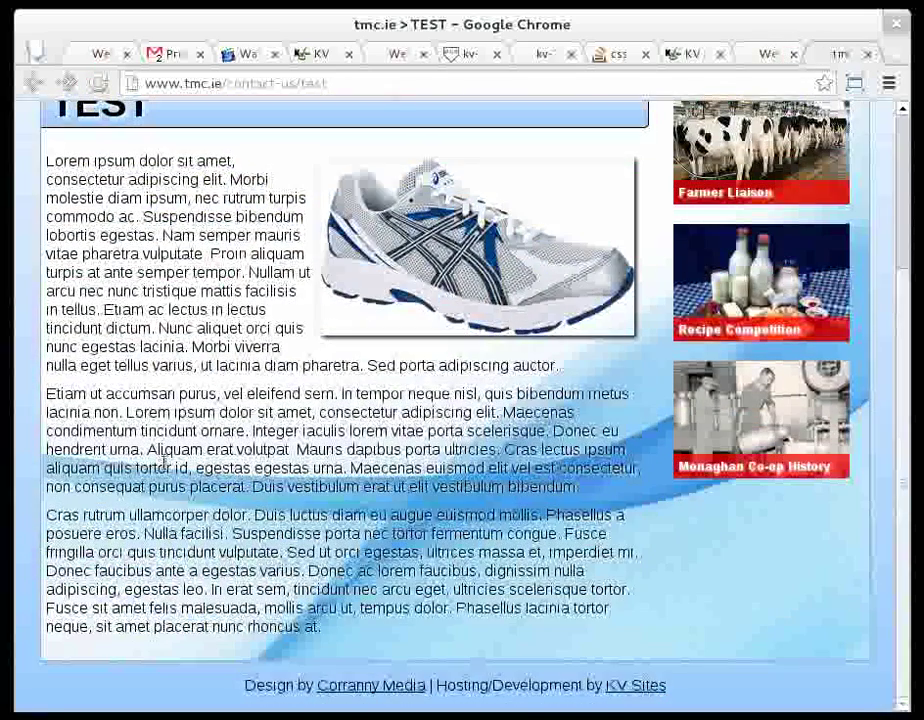
{"action": "scroll", "coordinate": [165, 461], "scroll_direction": "up", "scroll_amount": 5}
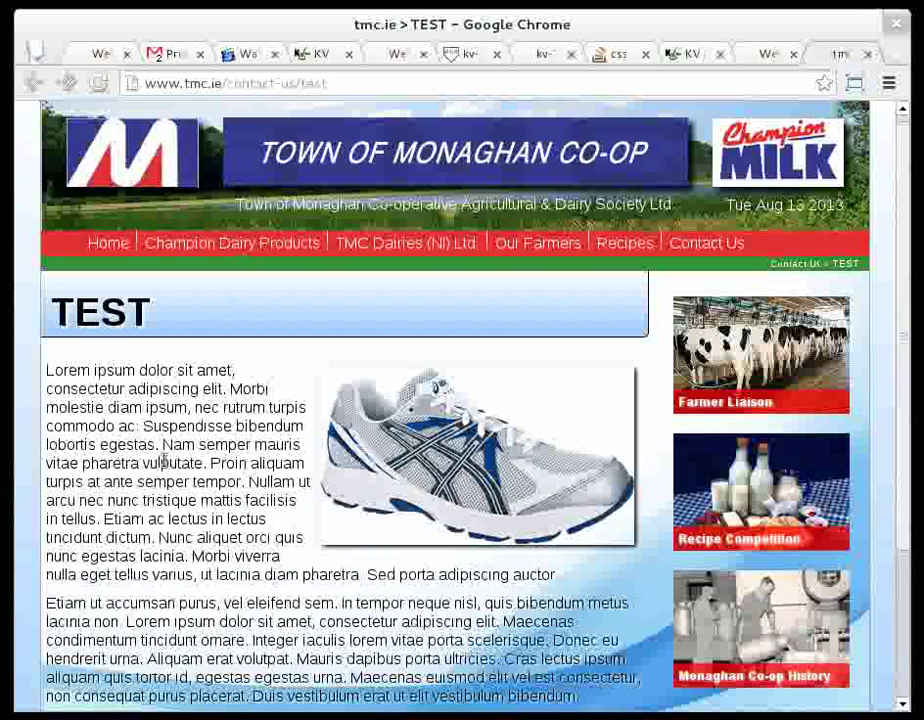